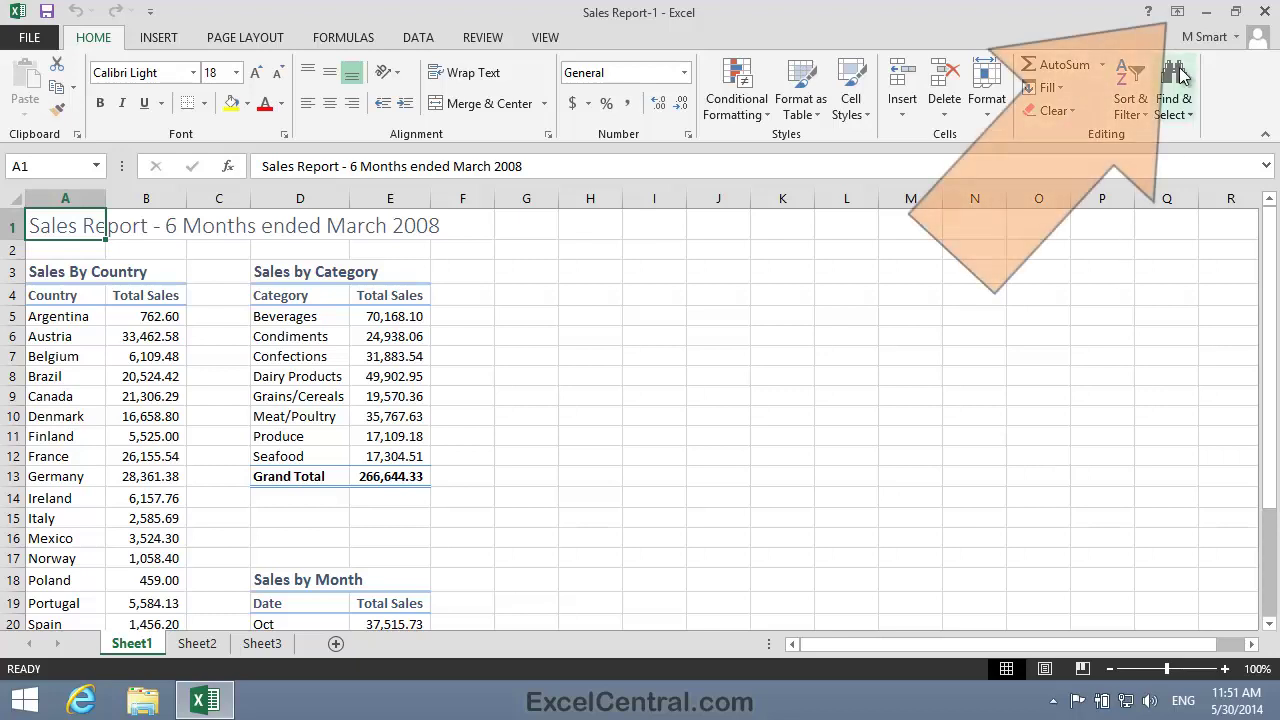
Set the ribbon to Auto-hide Ribbon, temporarily reveal it, and return to the full worksheet view
click(1177, 14)
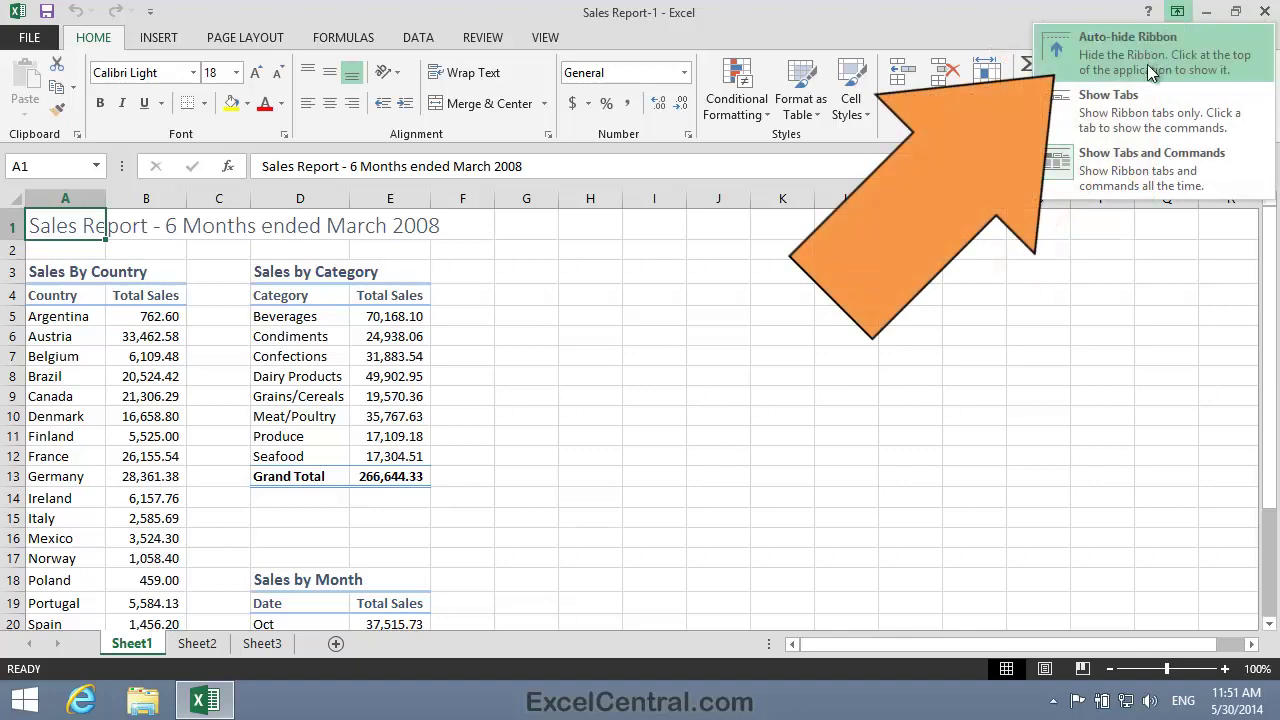
click(1152, 57)
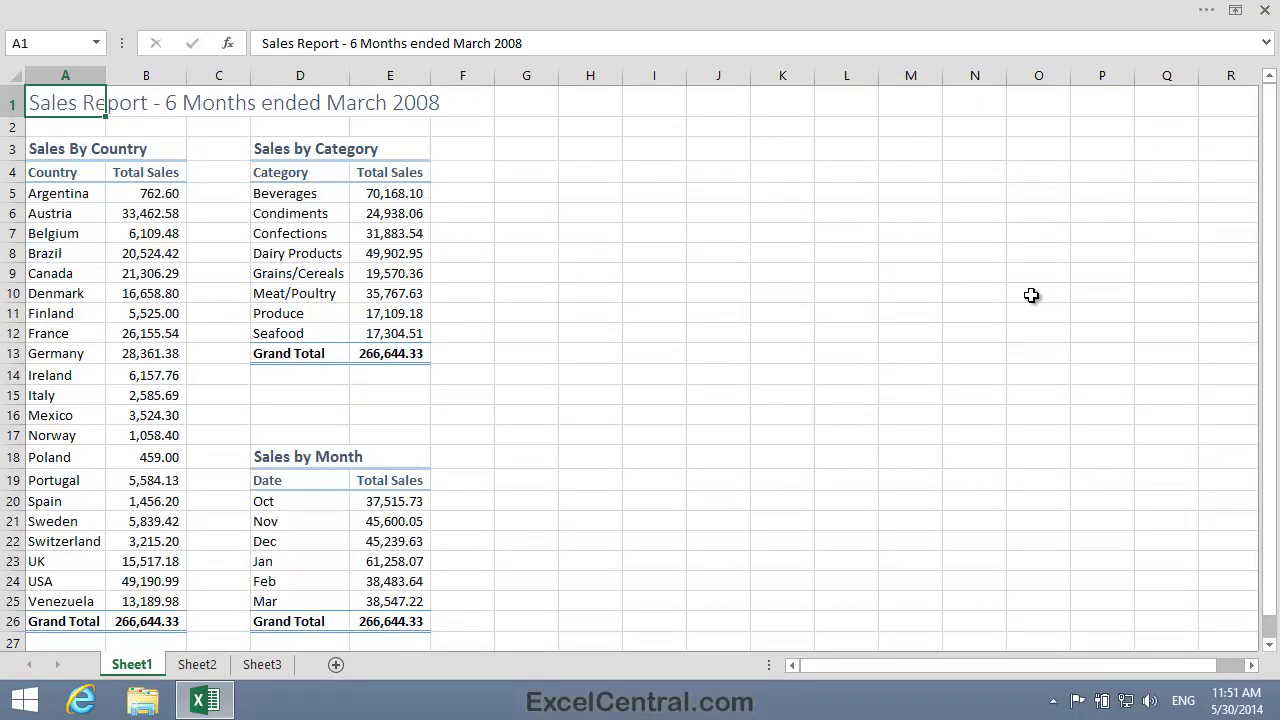
click(658, 8)
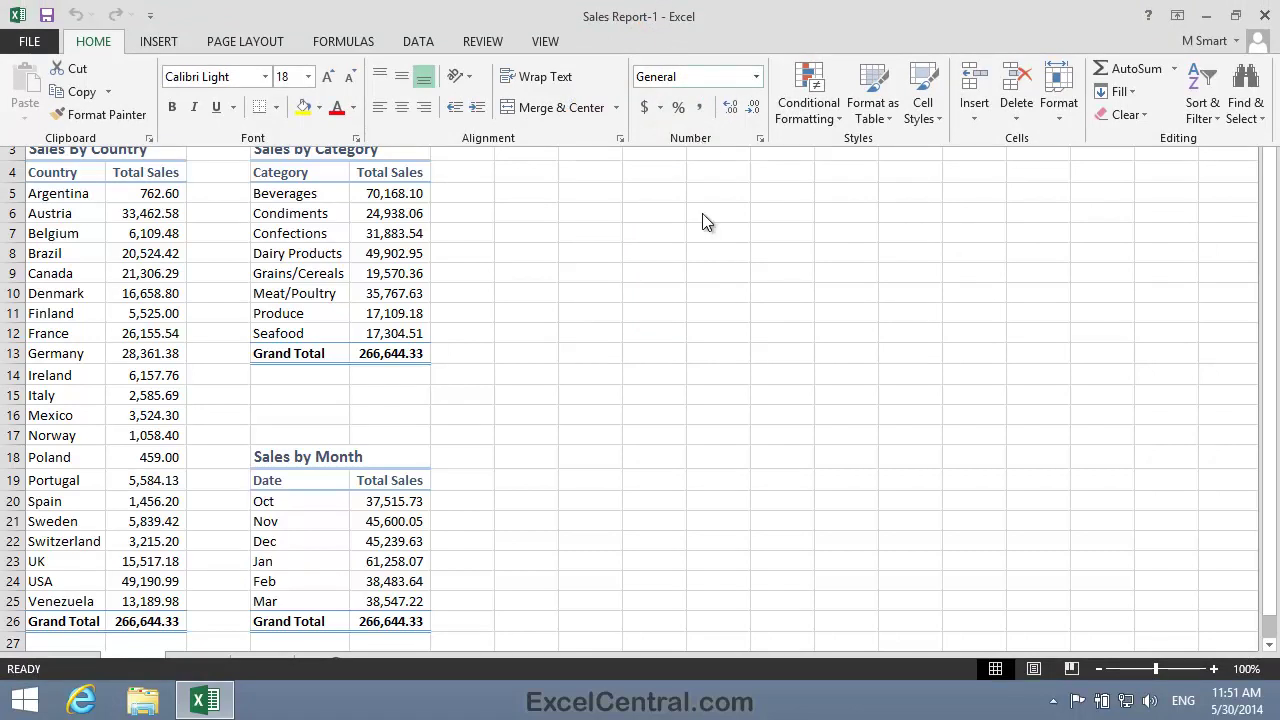
click(612, 236)
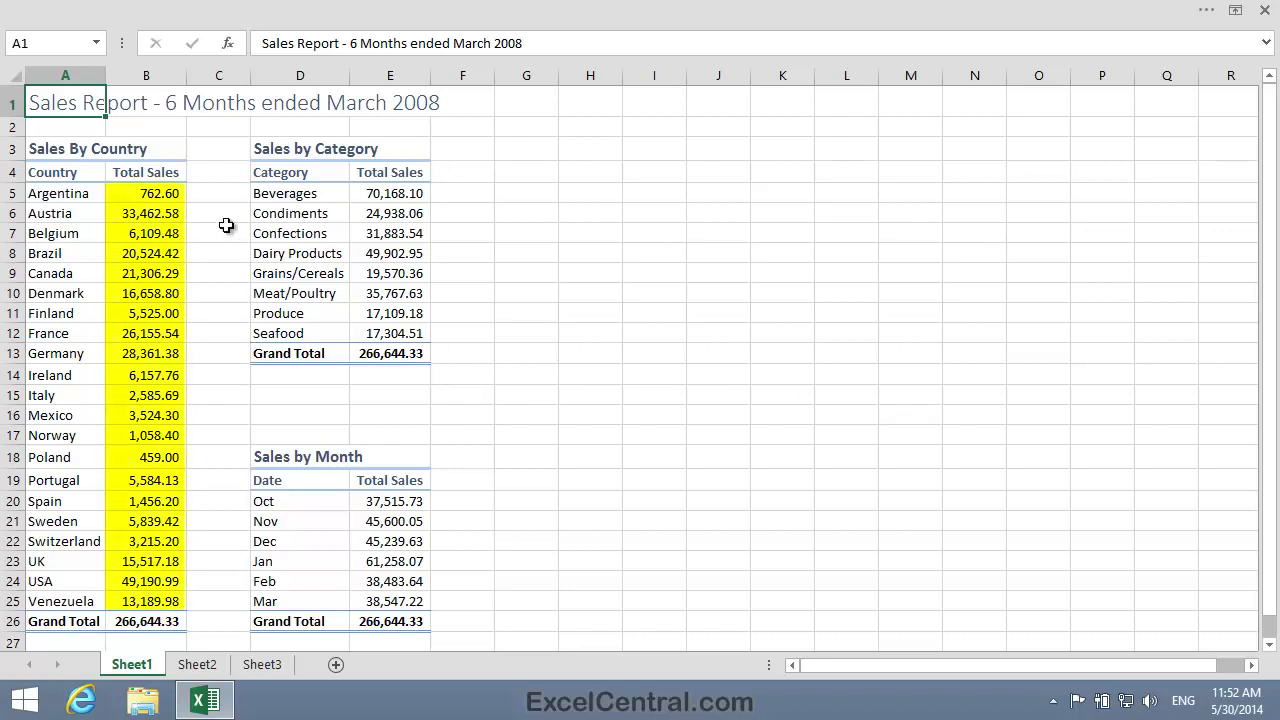
Start a Top 10 % conditional formatting rule for the country sales totals in B5:B25
drag(147, 197, 188, 604)
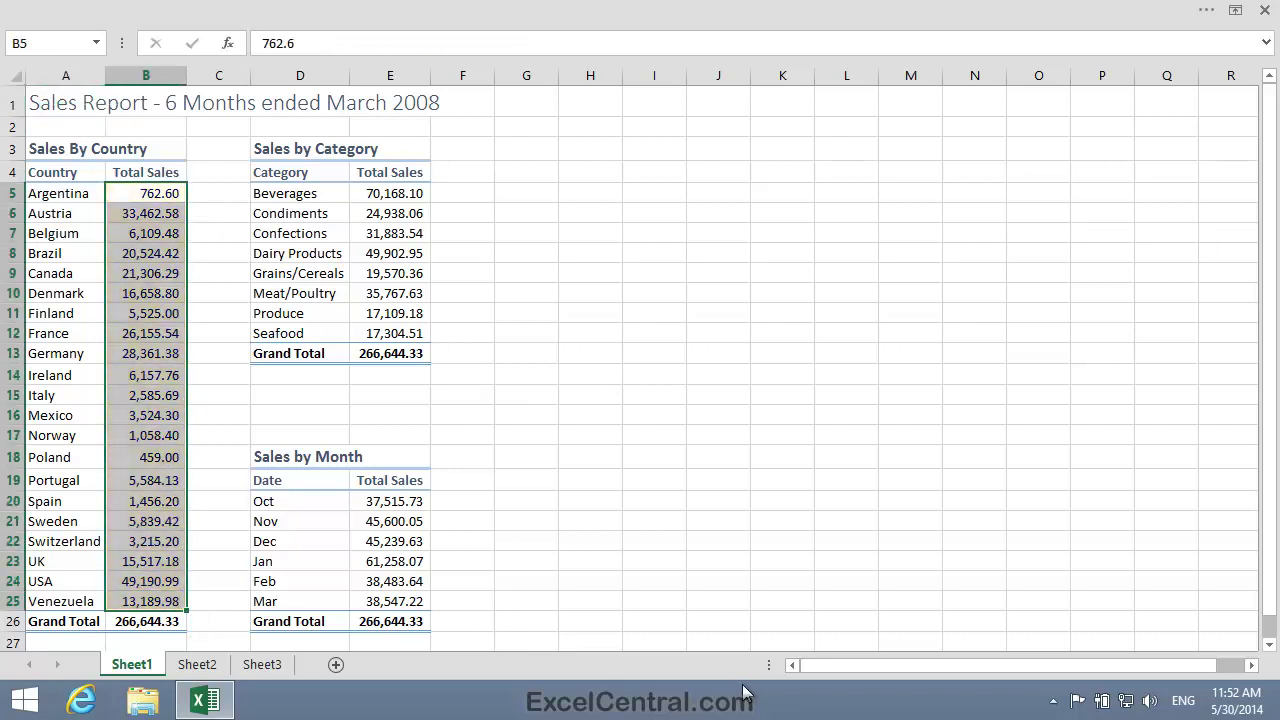
click(632, 8)
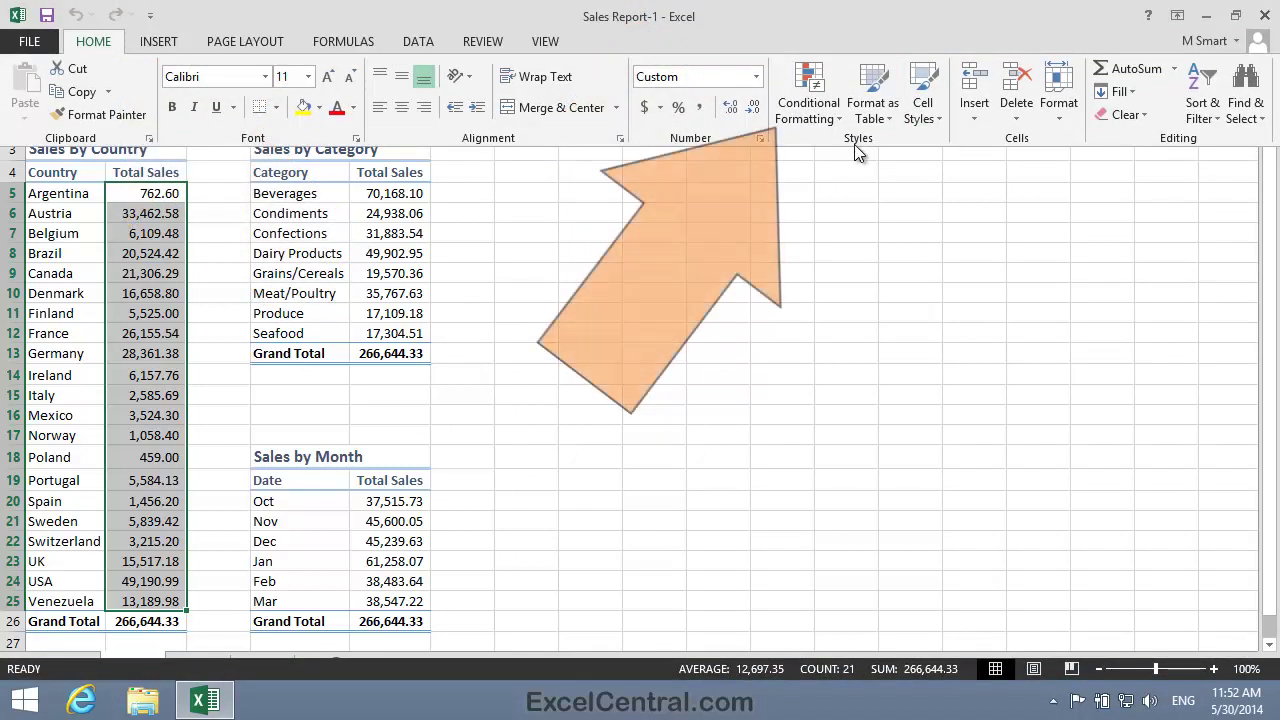
click(820, 105)
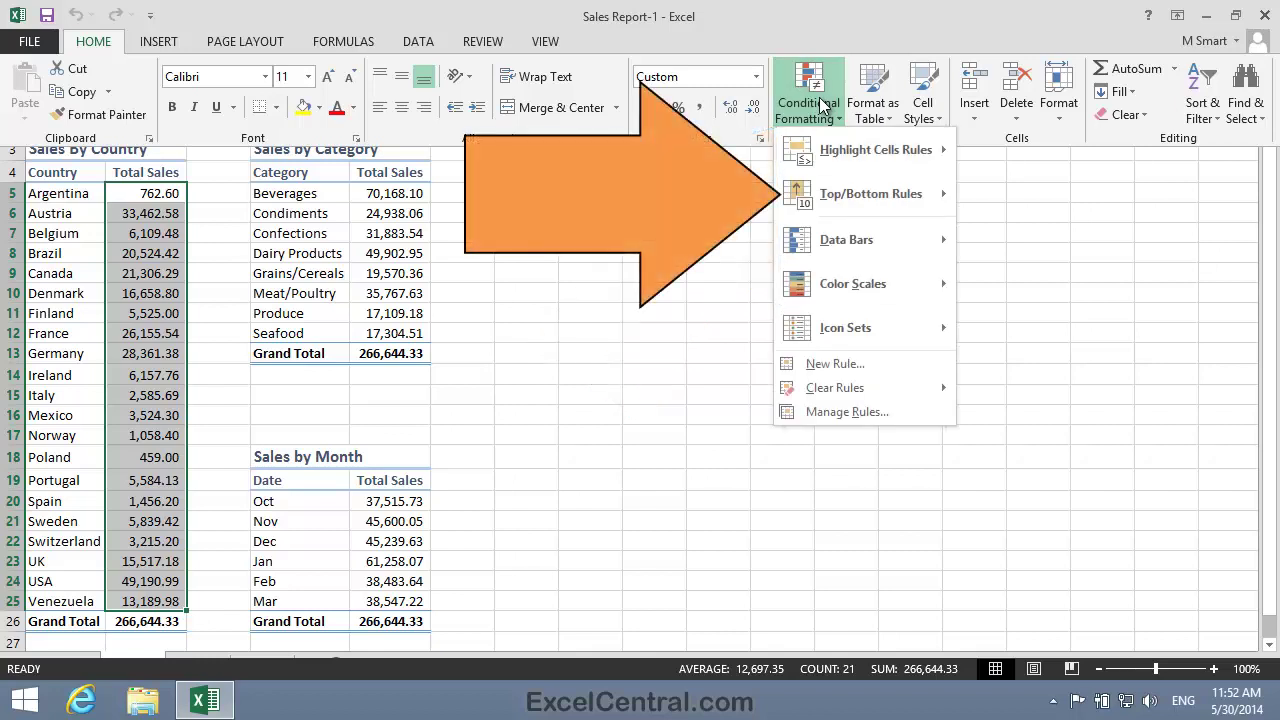
mouse_move(862, 198)
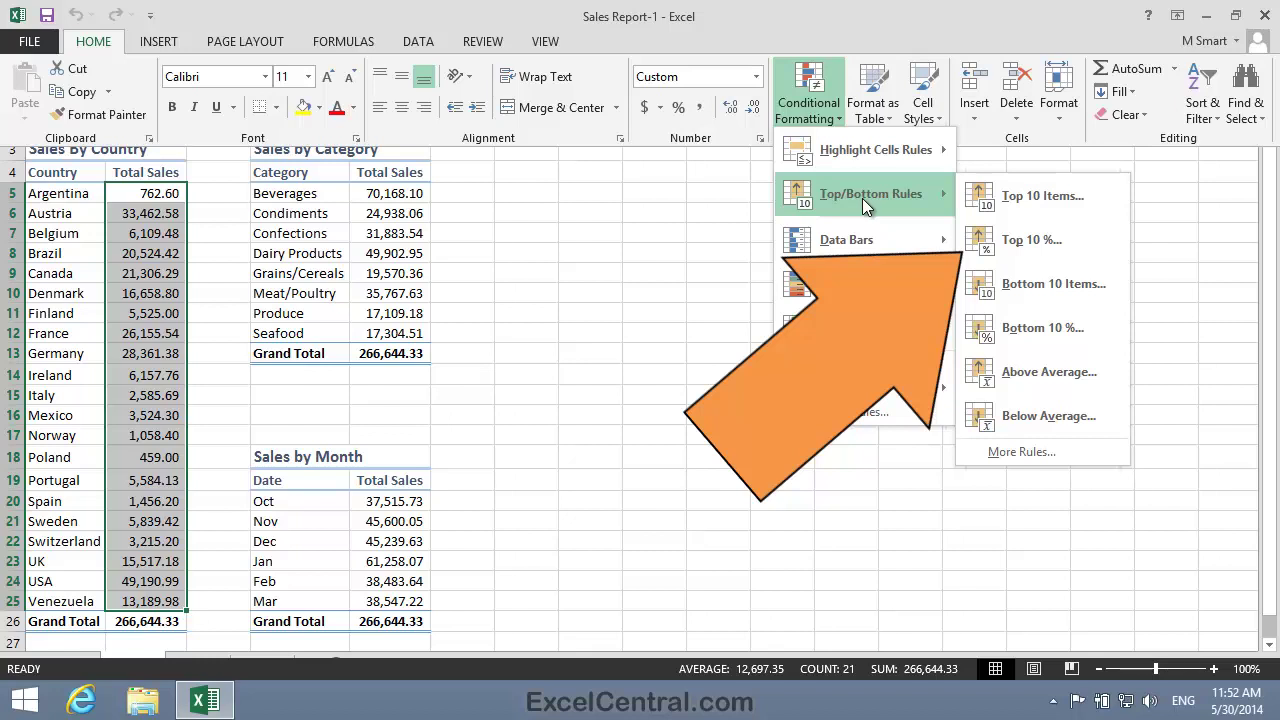
click(1040, 240)
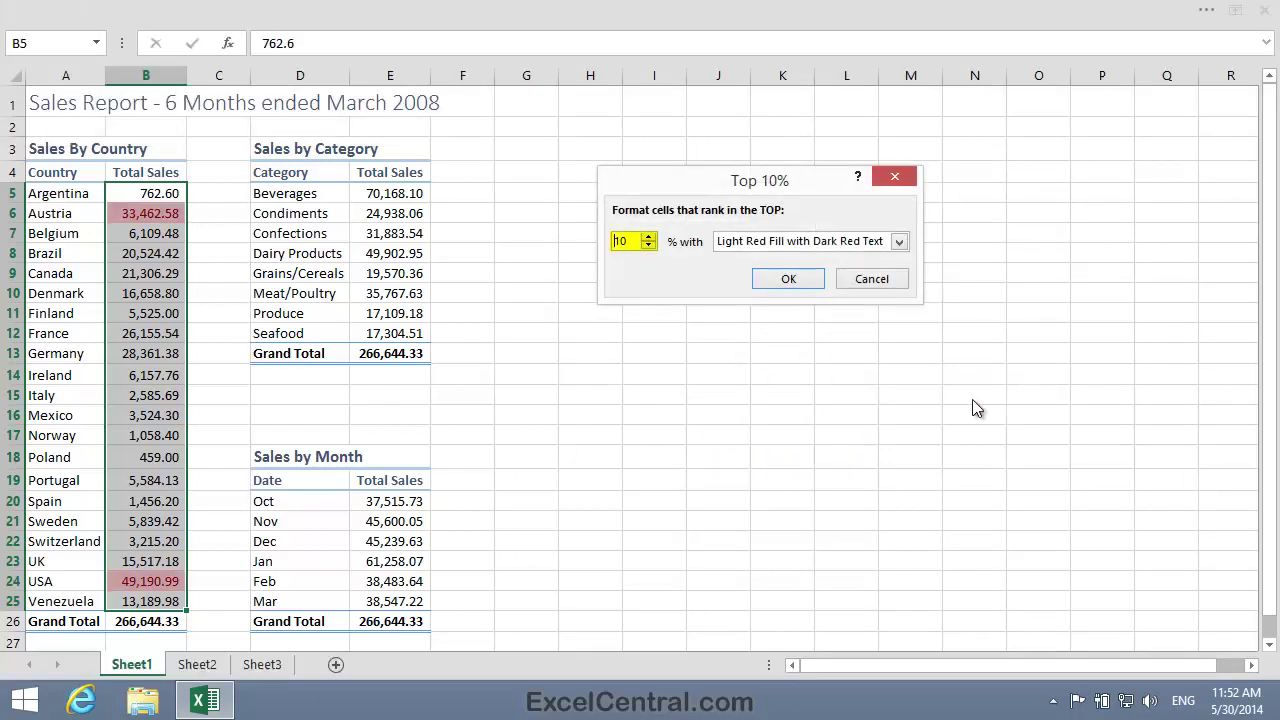
Raise the top-ranking rule's percentage to 16 and lower it to 13 to preview the highlighting
click(649, 238)
click(649, 238)
click(649, 238)
click(649, 238)
click(649, 238)
click(649, 238)
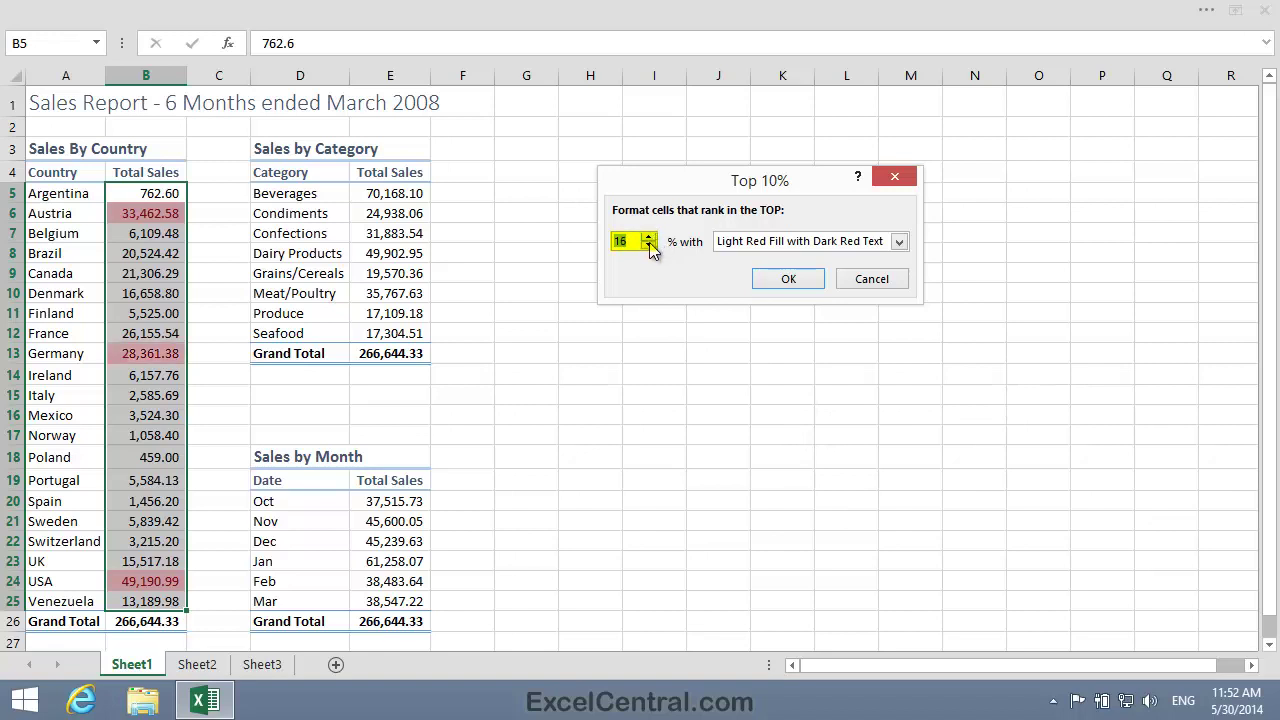
click(648, 246)
click(648, 246)
click(648, 246)
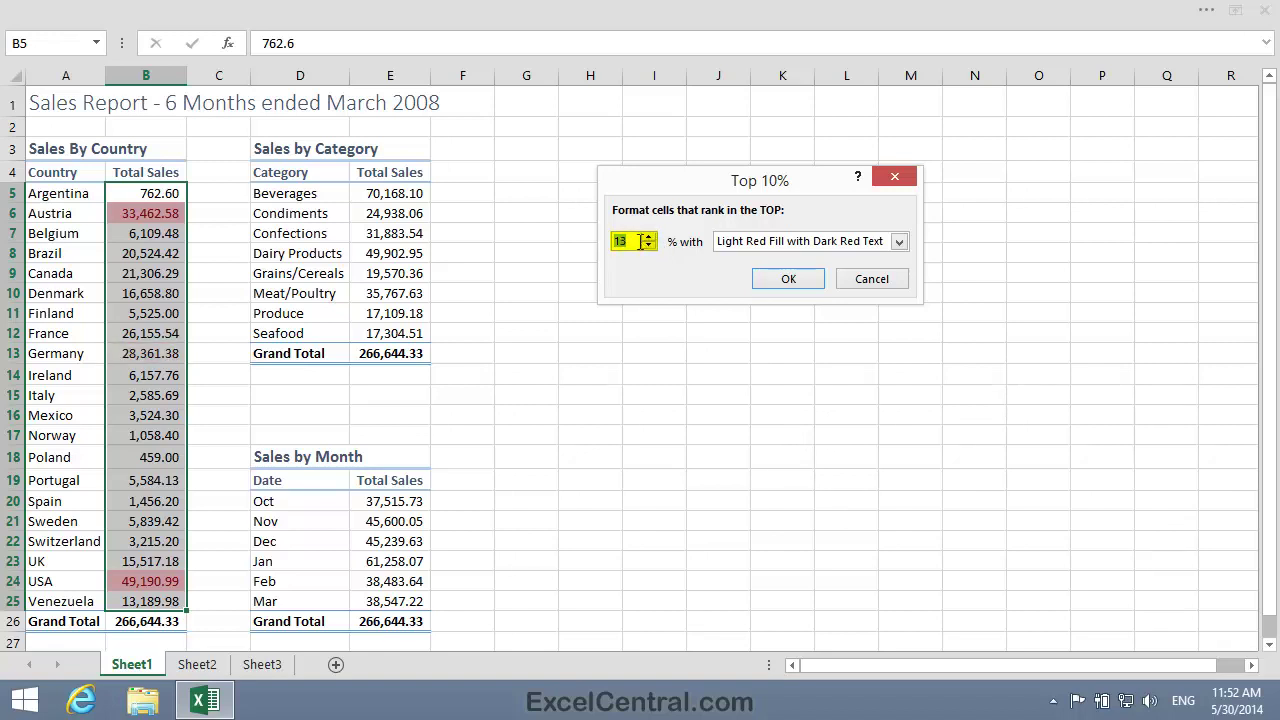
Set the rule to the top 25 % with Green Fill with Dark Green Text and apply it
text(25)
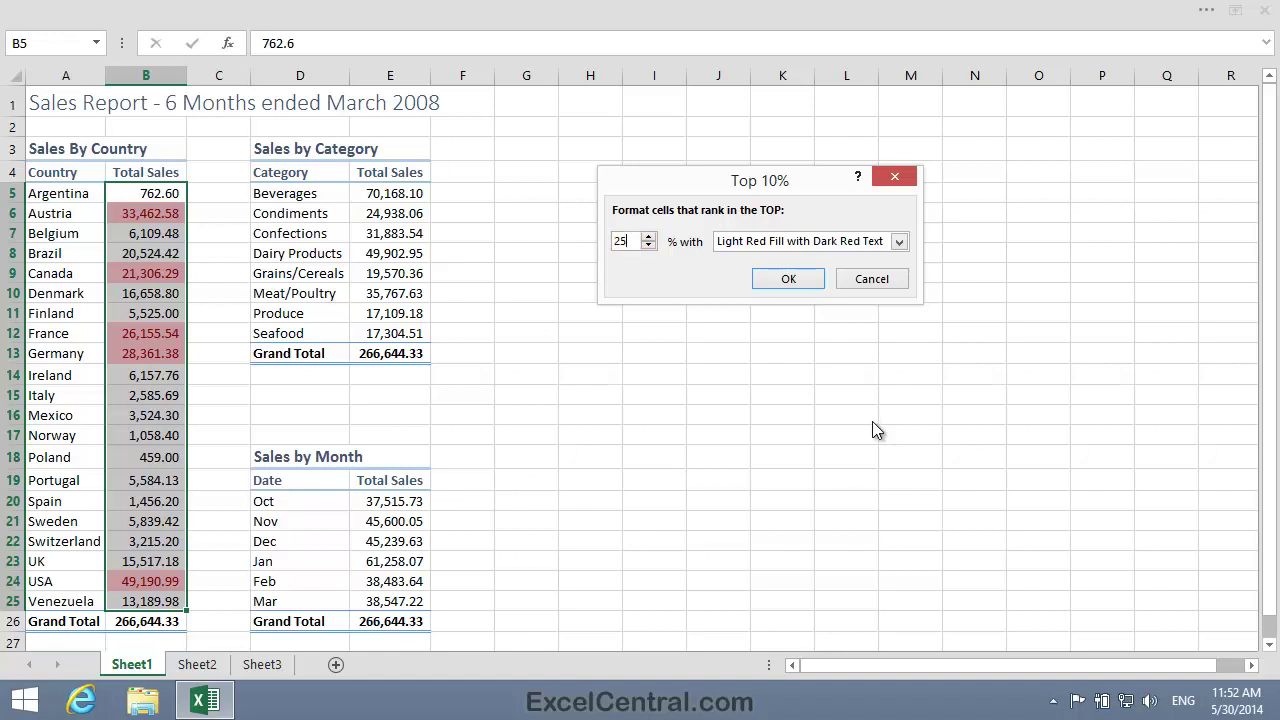
click(899, 241)
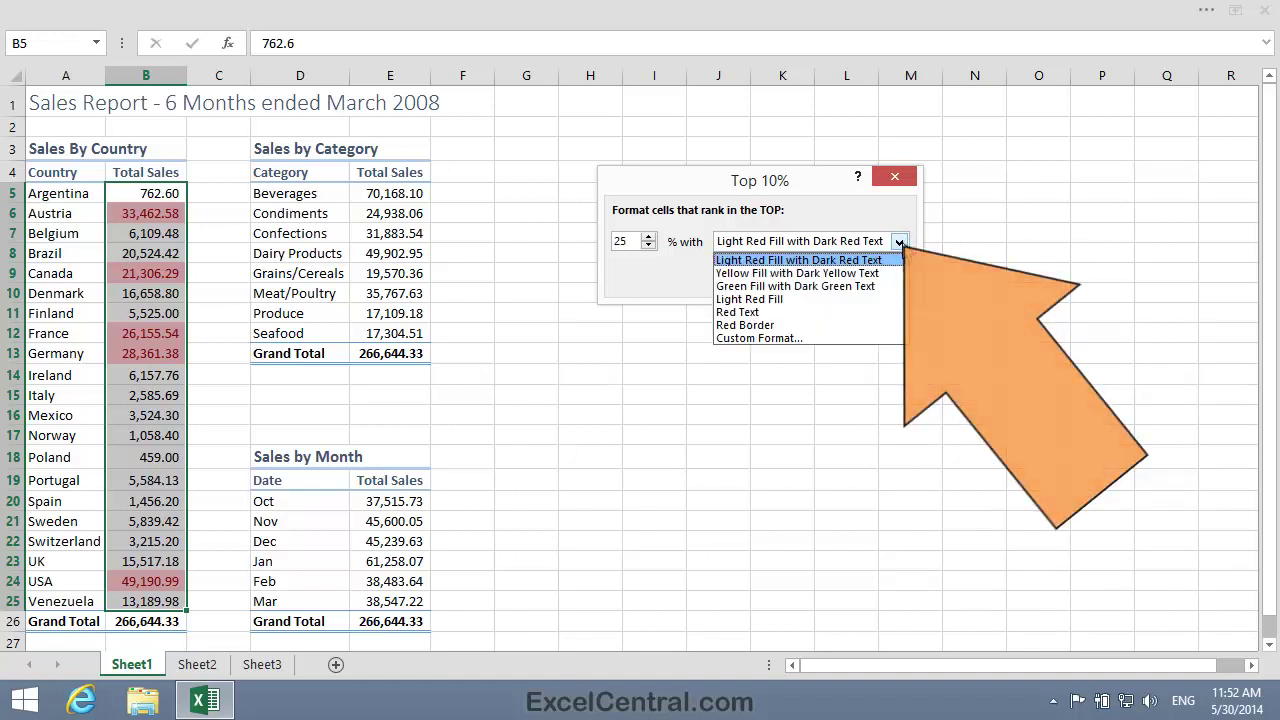
click(865, 286)
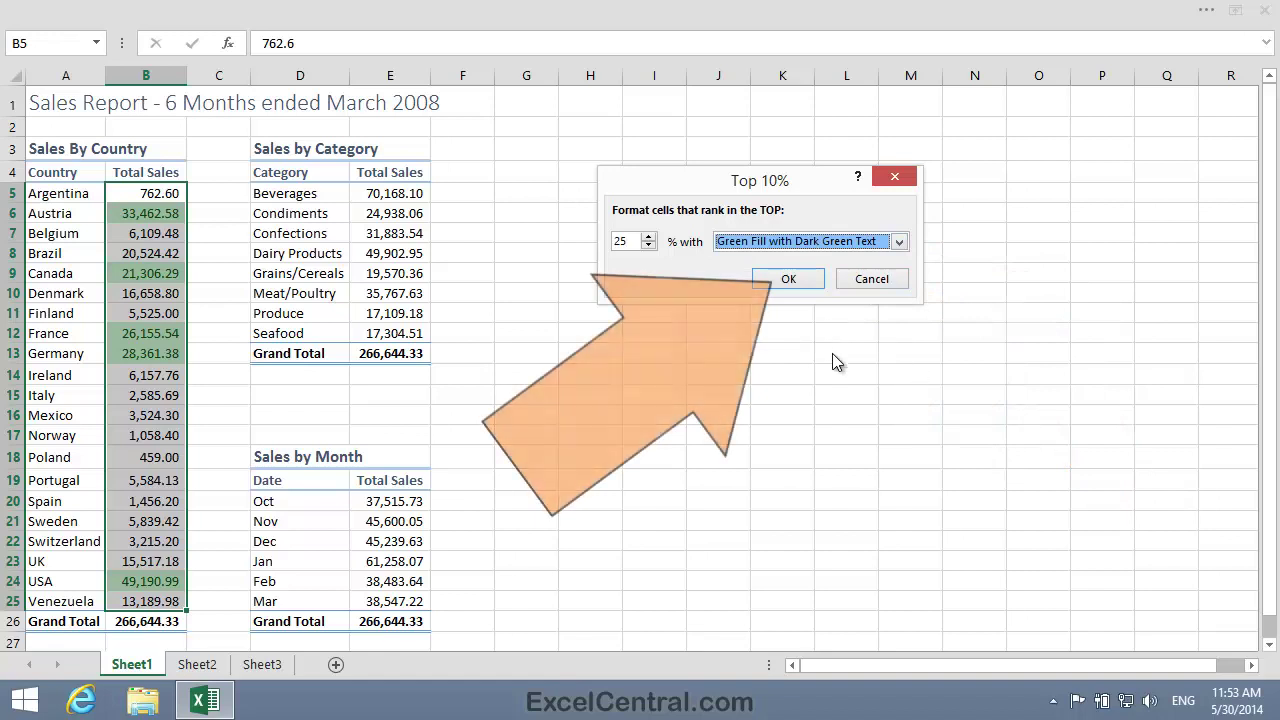
click(790, 274)
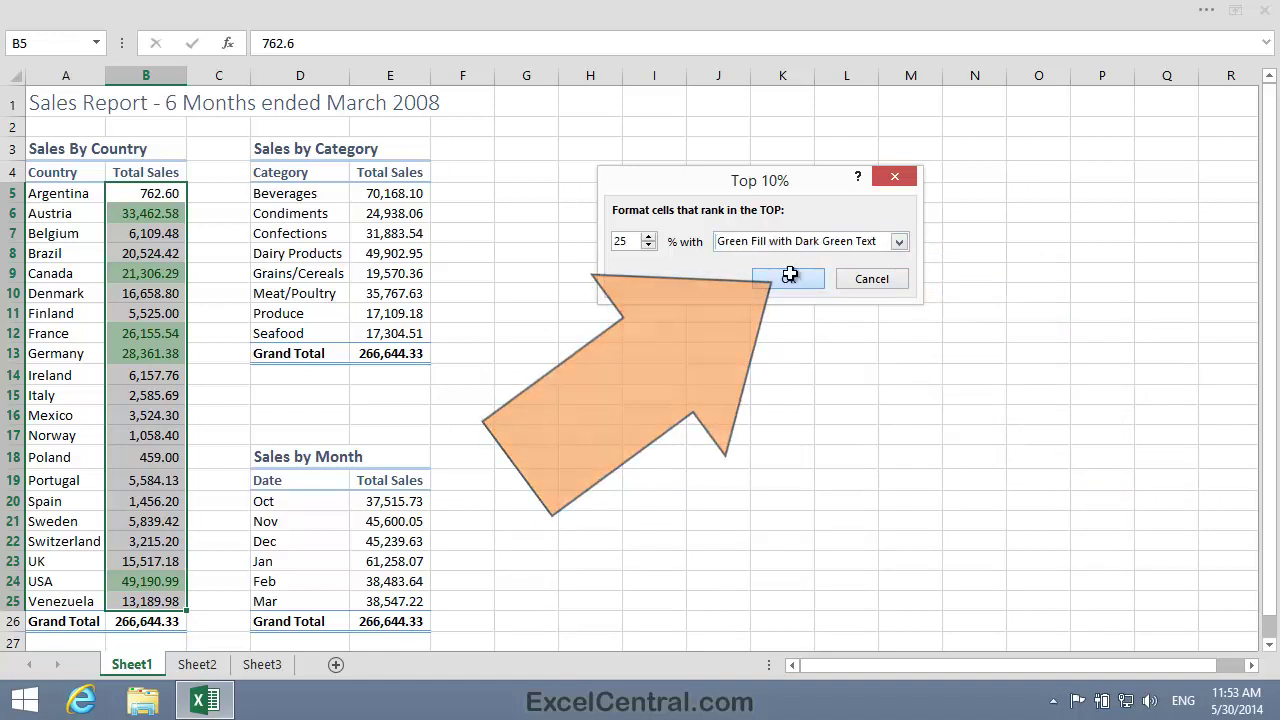
click(840, 355)
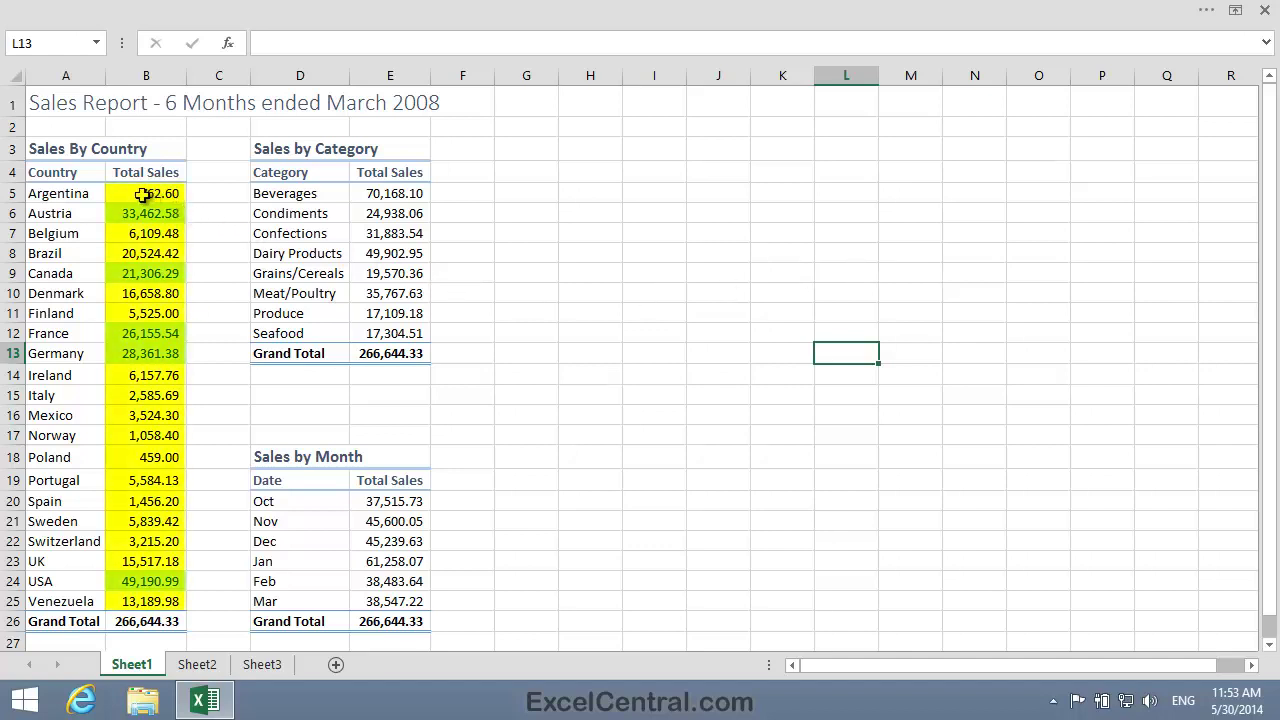
Start a Bottom 10 % conditional formatting rule for the country sales totals in B5:B25
drag(143, 193, 135, 601)
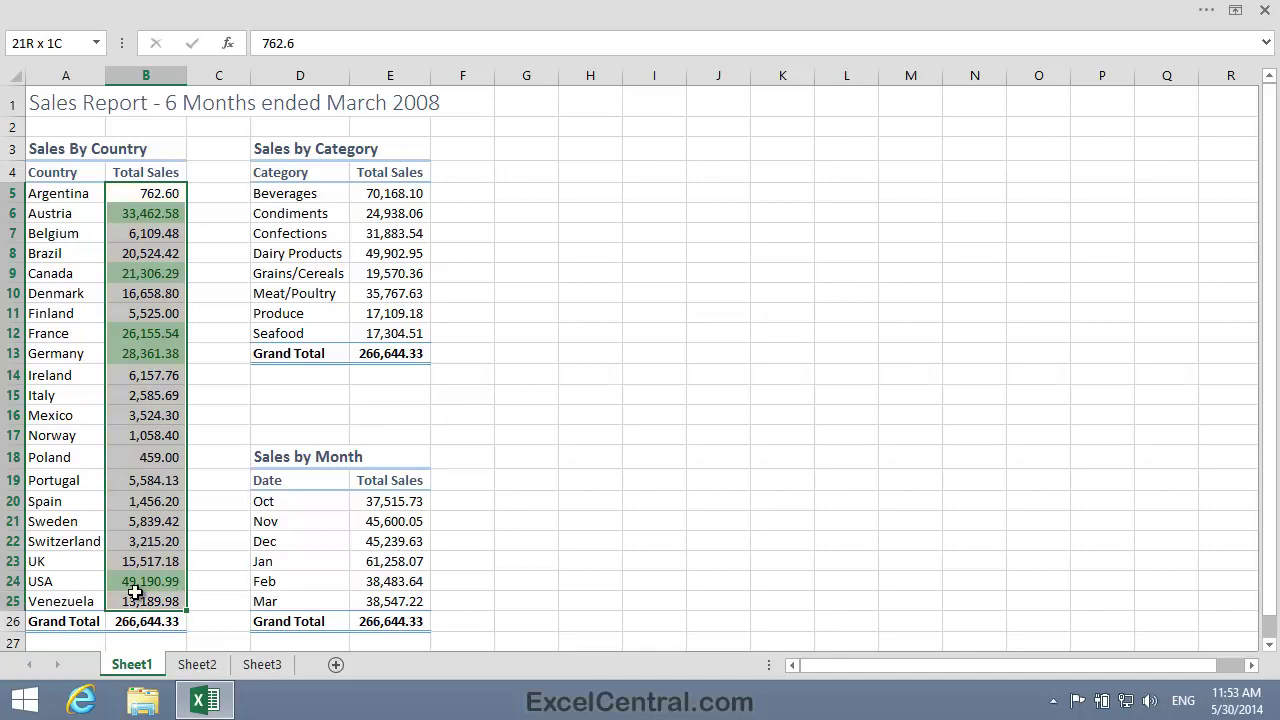
click(590, 8)
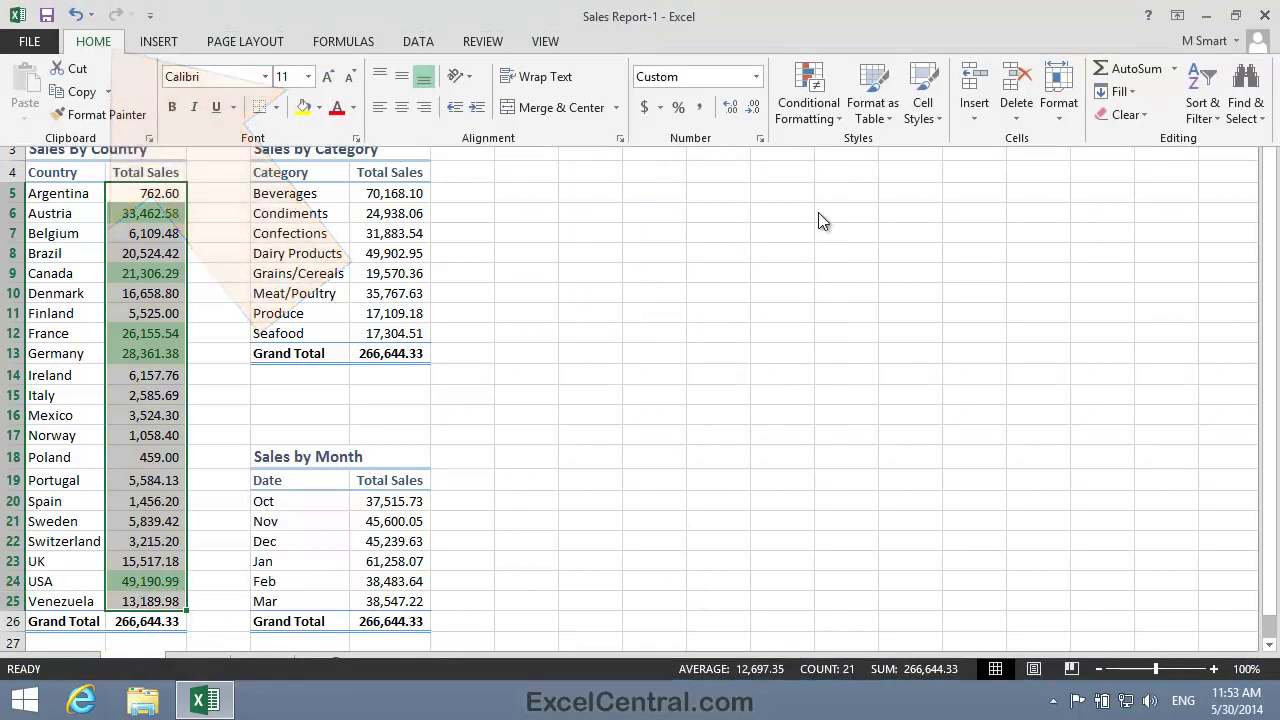
click(818, 90)
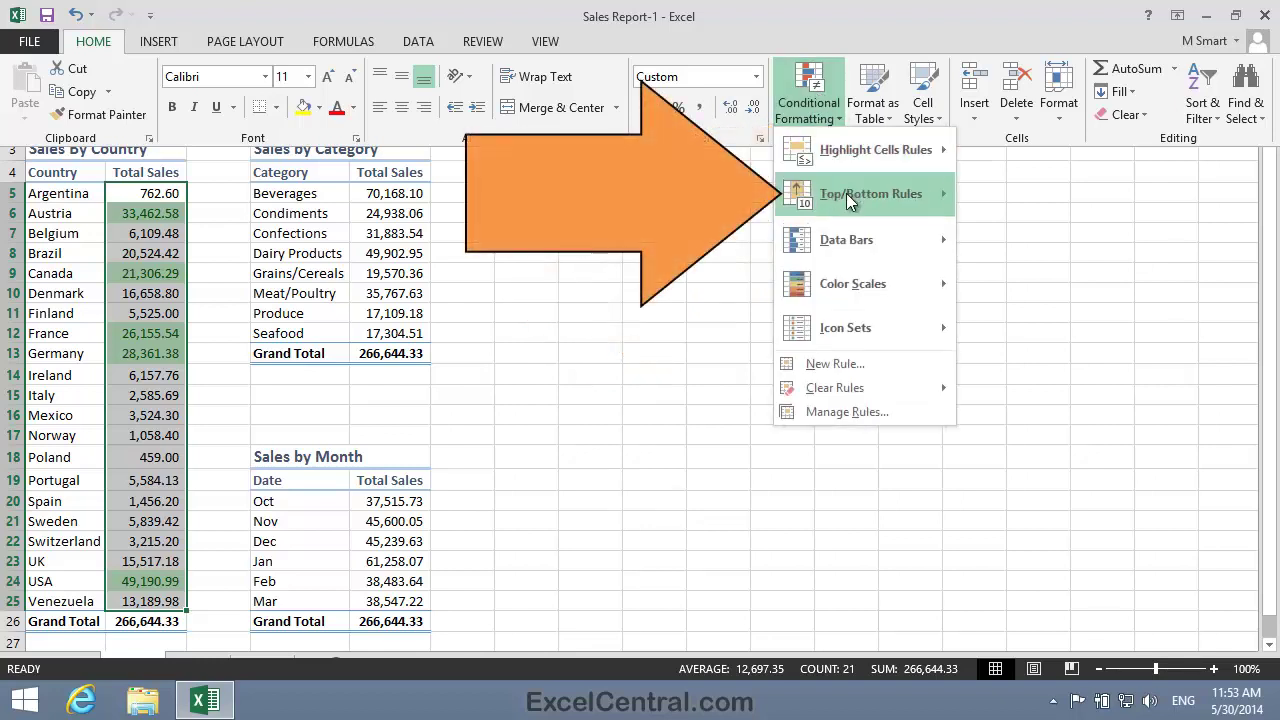
mouse_move(846, 193)
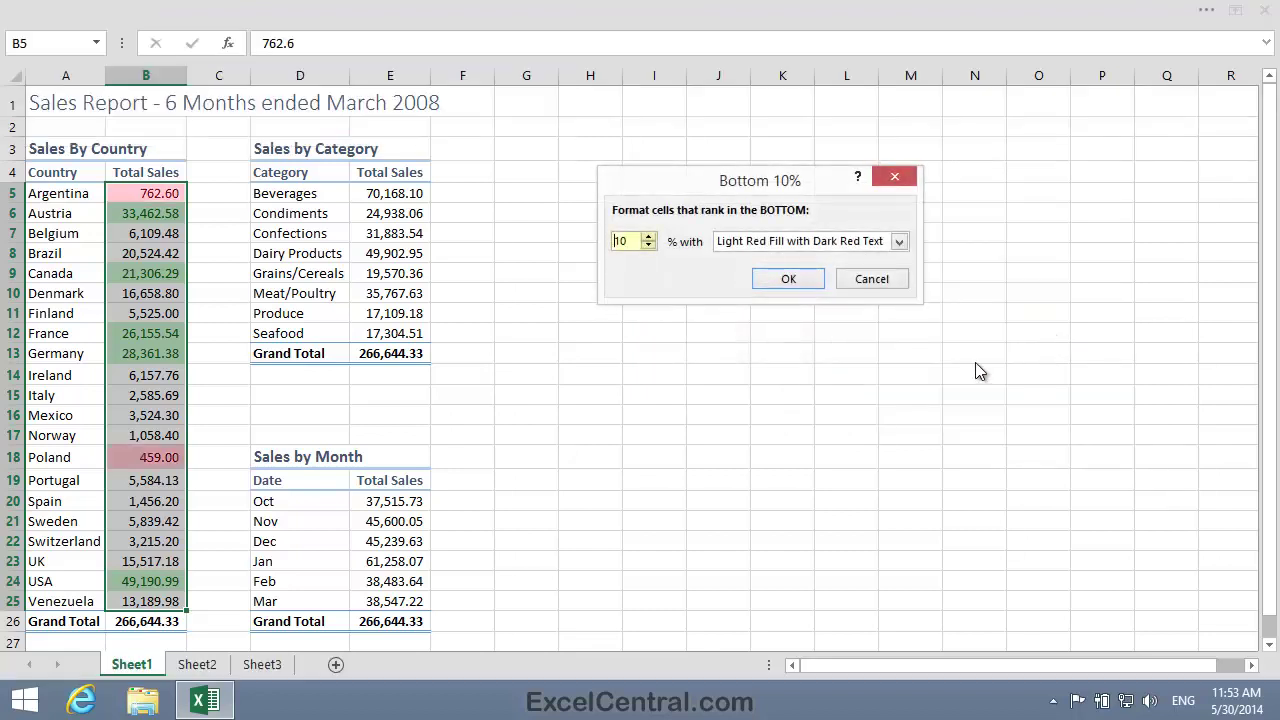
Set the rule to the bottom 25 % with Light Red Fill with Dark Red Text and apply it
click(648, 237)
click(648, 237)
click(648, 237)
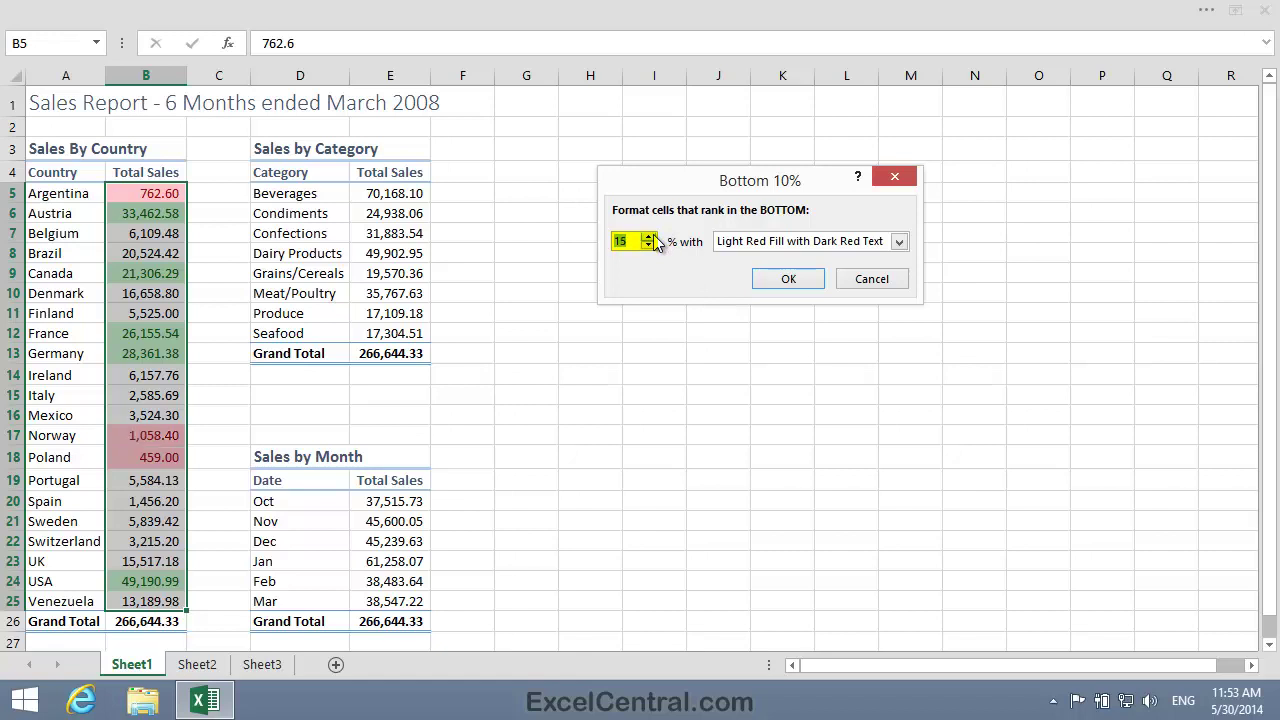
click(648, 237)
click(648, 237)
click(648, 237)
click(648, 237)
click(648, 237)
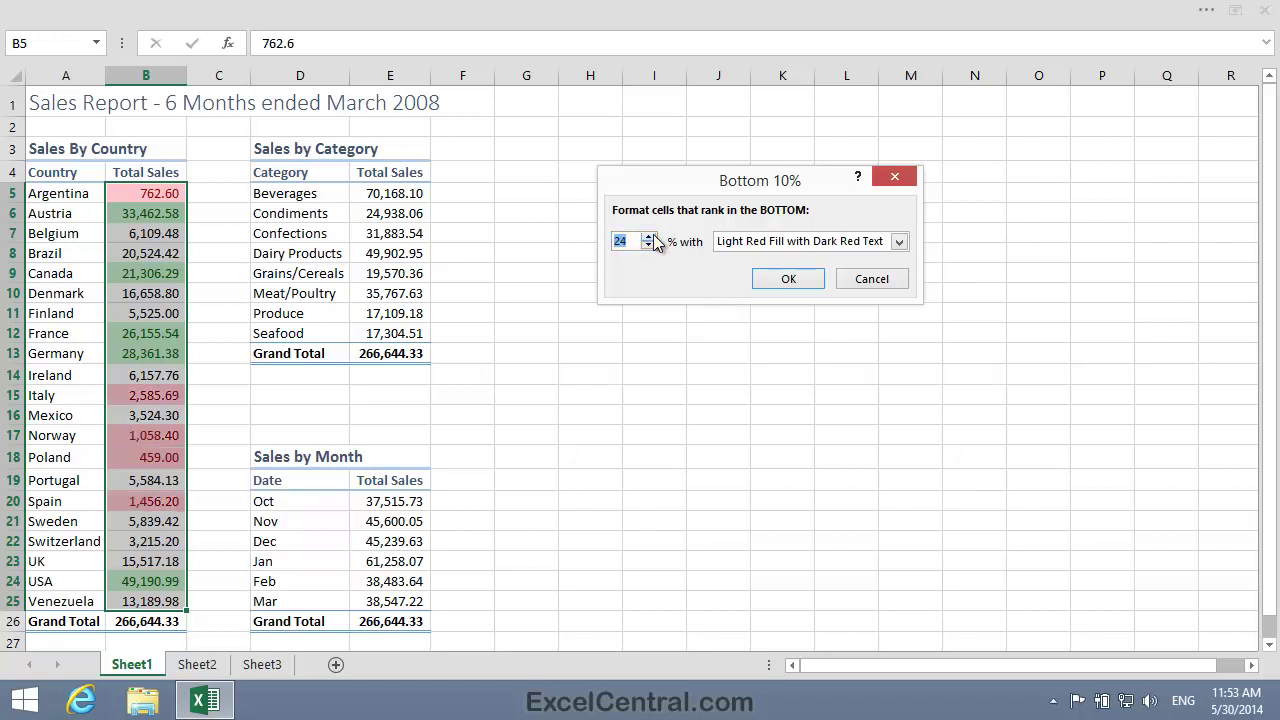
click(648, 237)
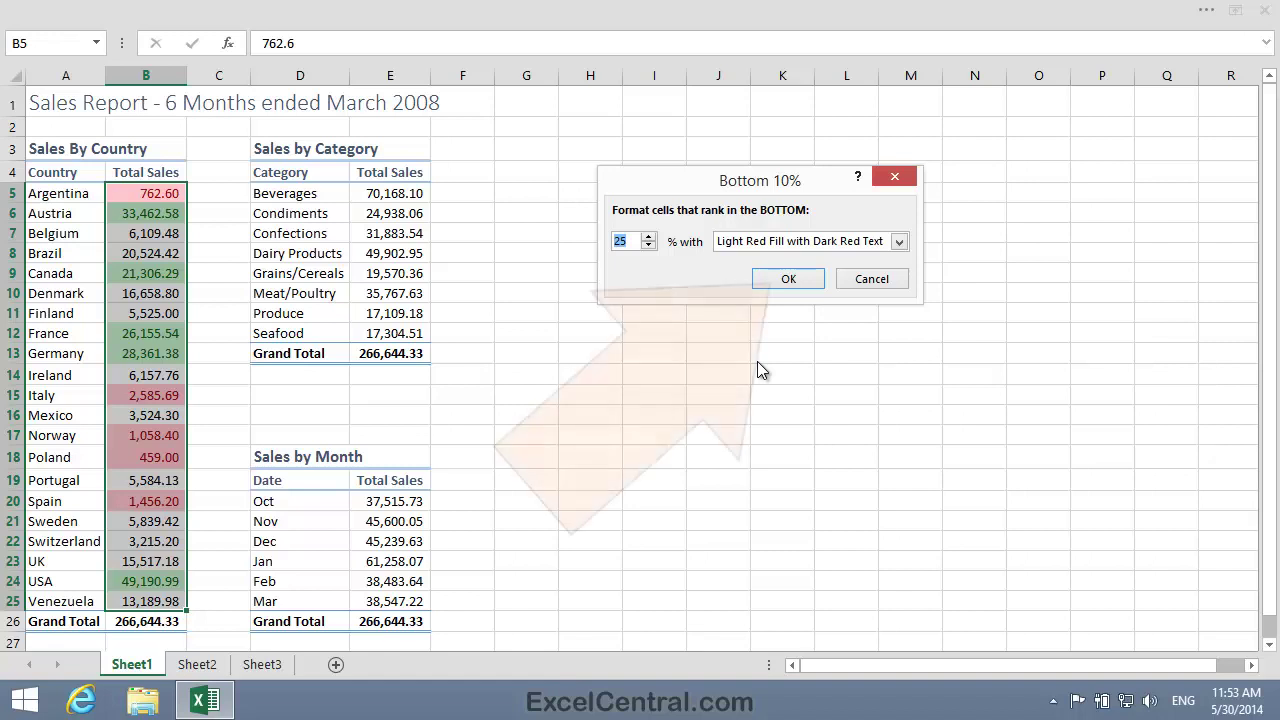
click(788, 279)
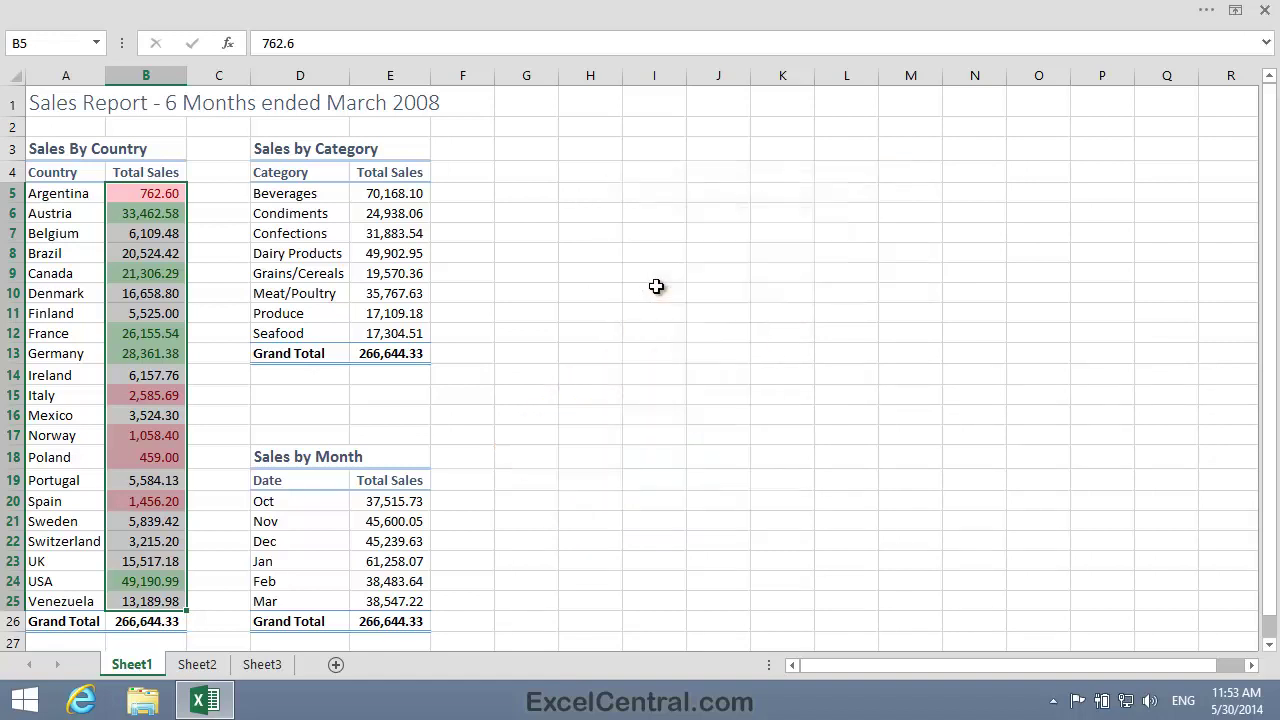
click(670, 272)
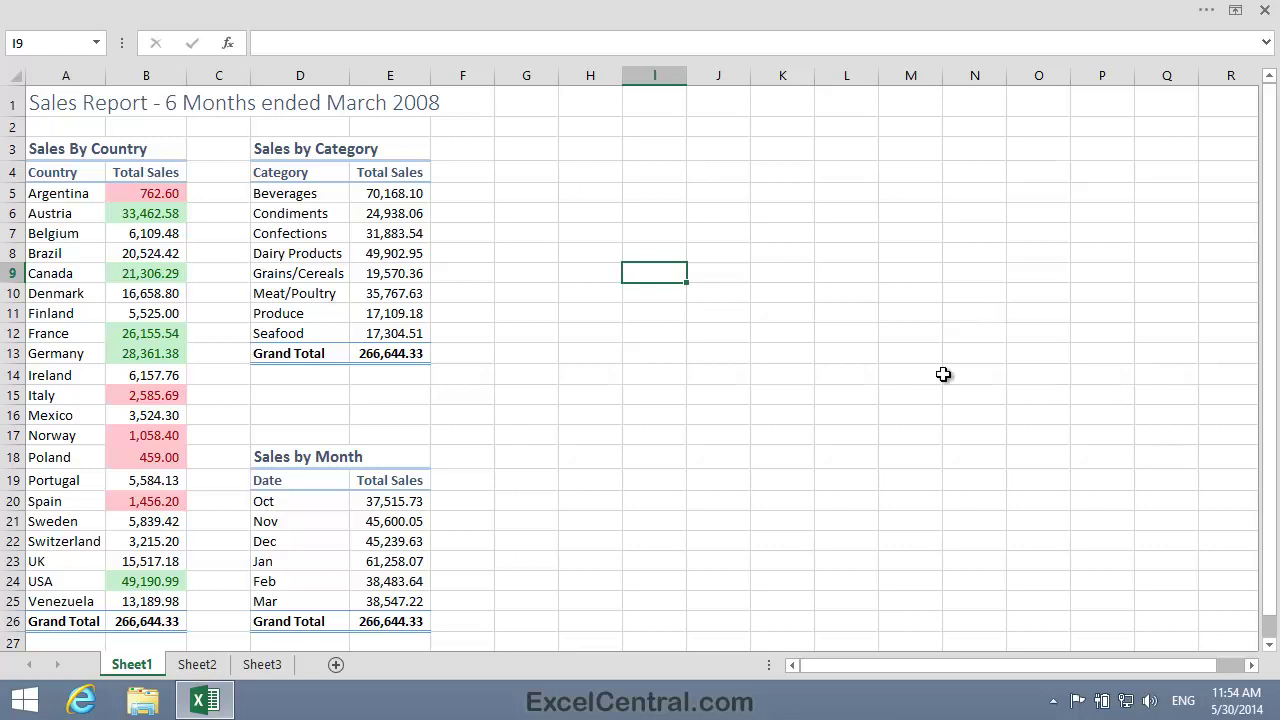
Start a Greater Than highlight rule for the country sales totals in B5:B25
drag(124, 197, 148, 599)
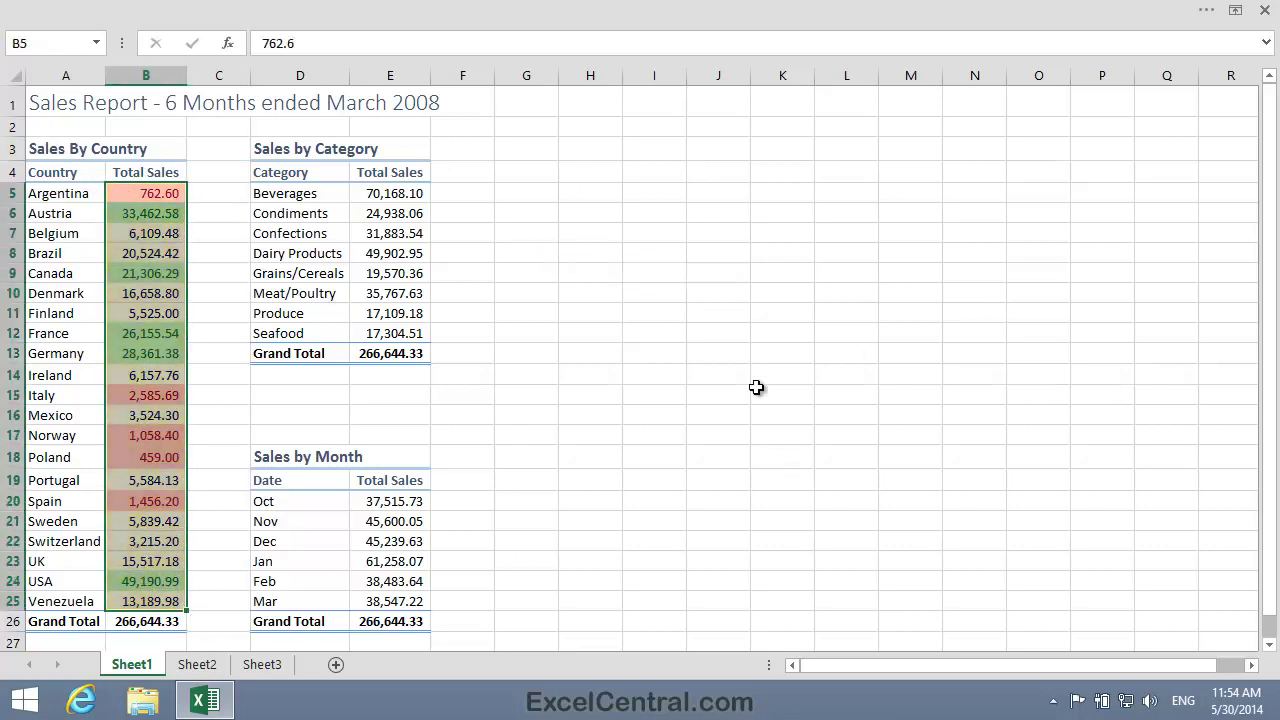
click(576, 8)
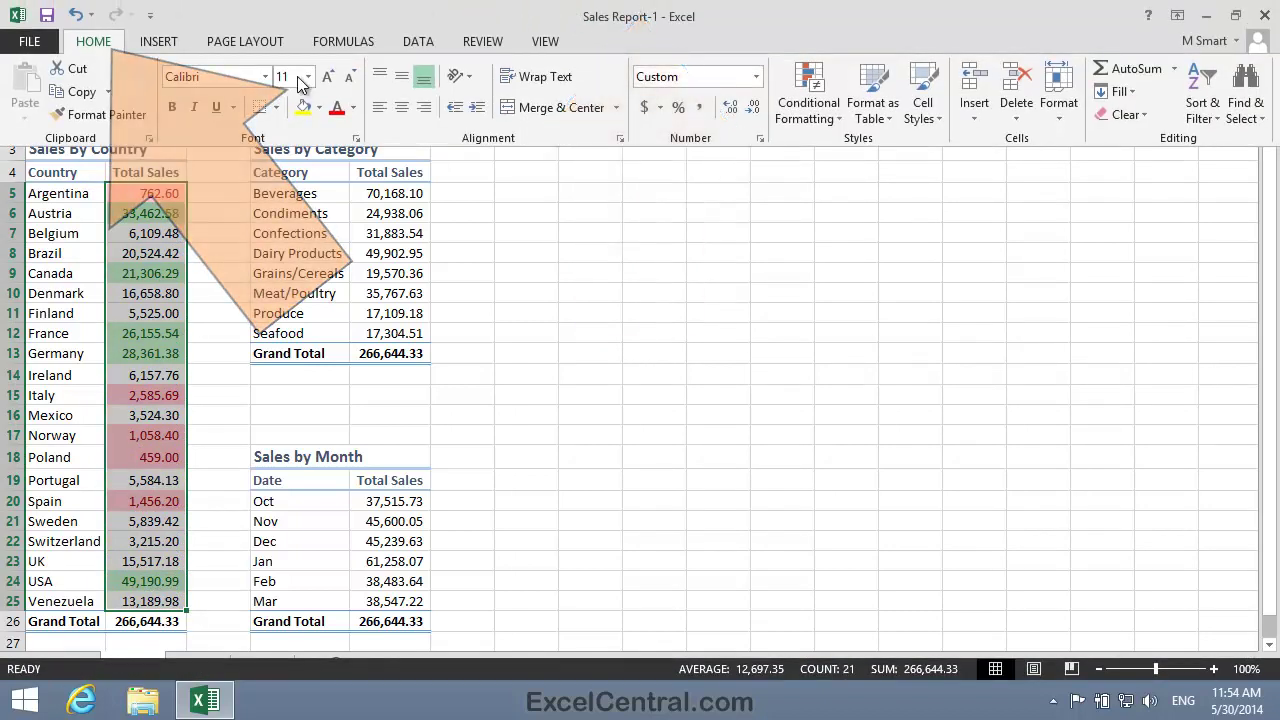
click(815, 106)
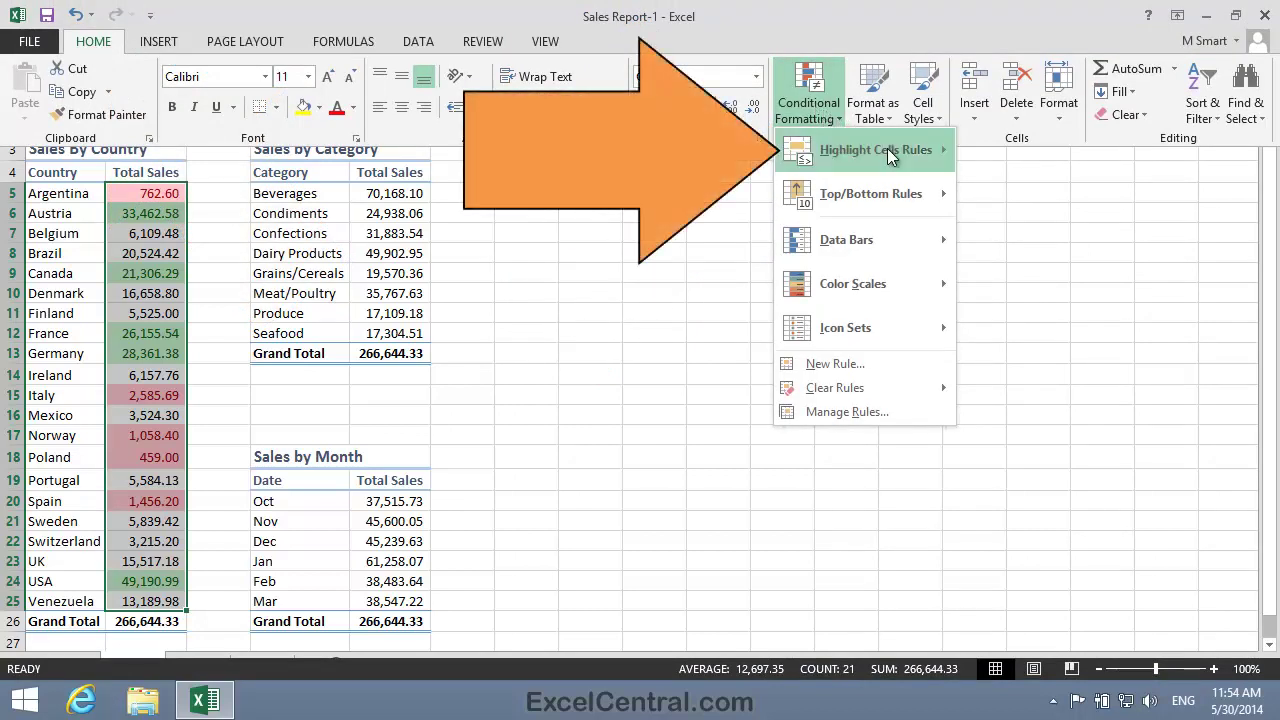
mouse_move(887, 148)
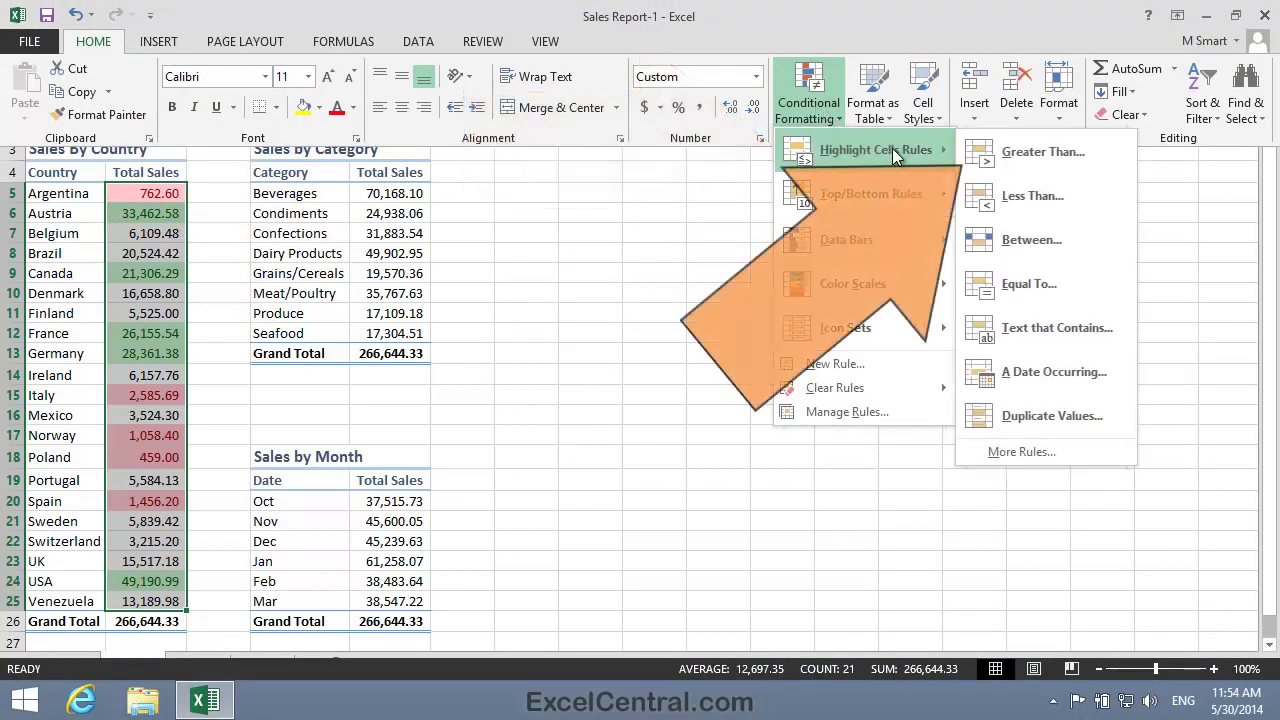
click(1043, 151)
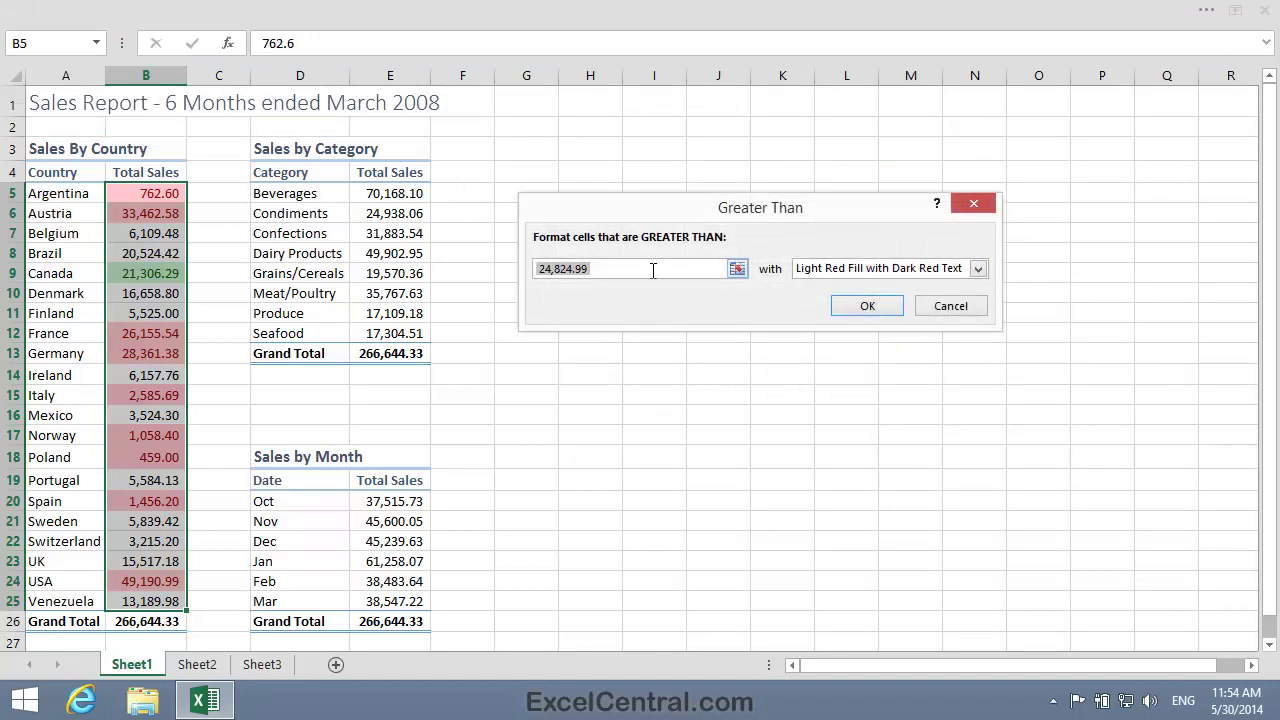
Set the rule to format values greater than 0 with Yellow Fill with Dark Yellow Text and apply it
text(0)
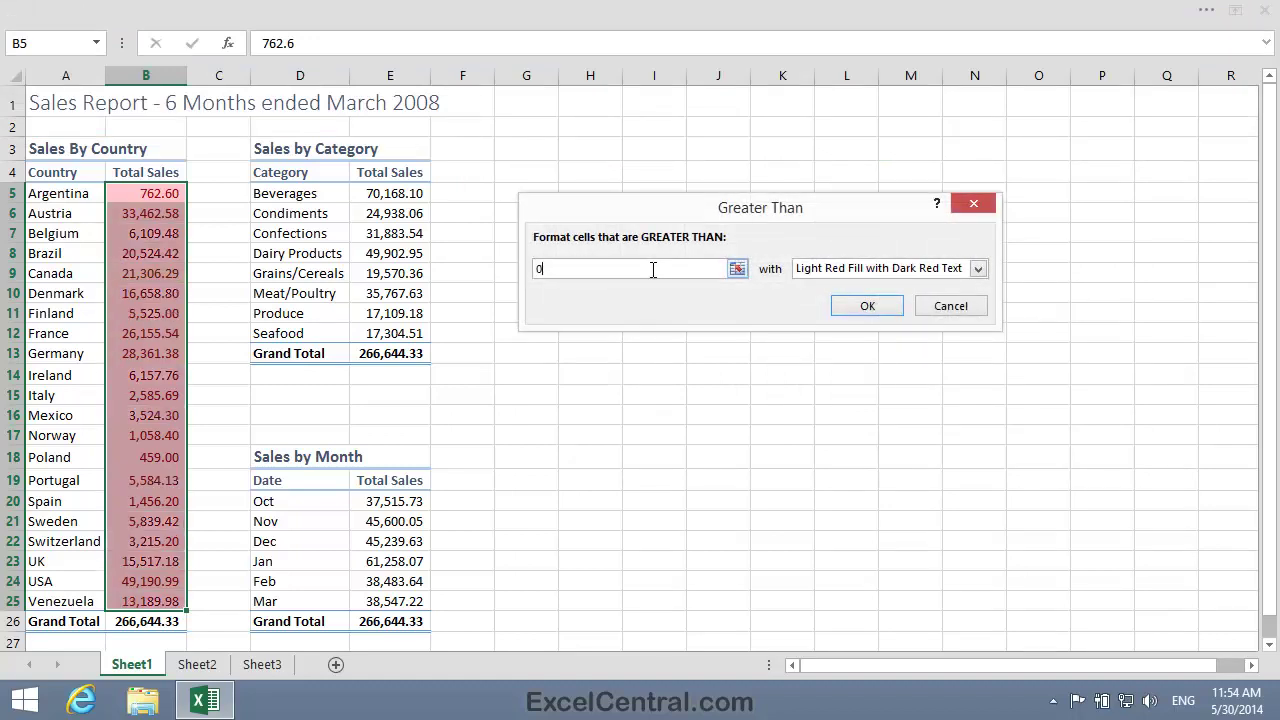
click(978, 268)
click(876, 300)
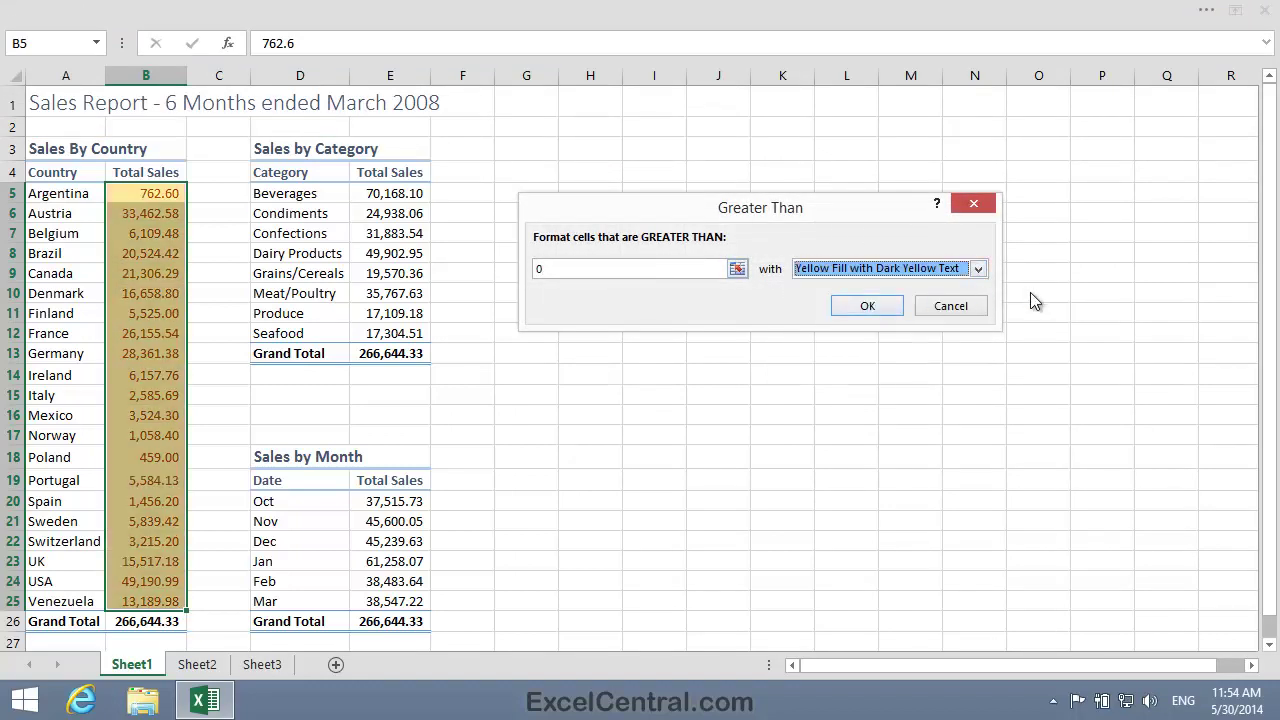
click(869, 310)
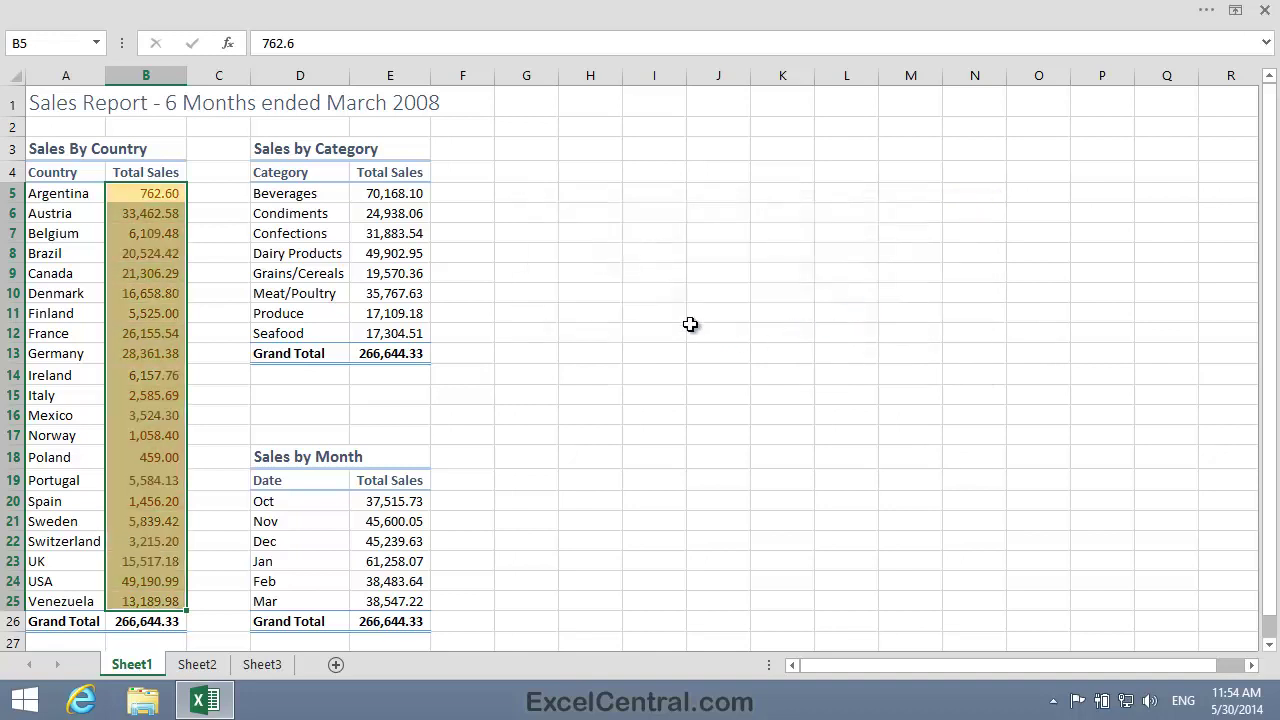
click(663, 307)
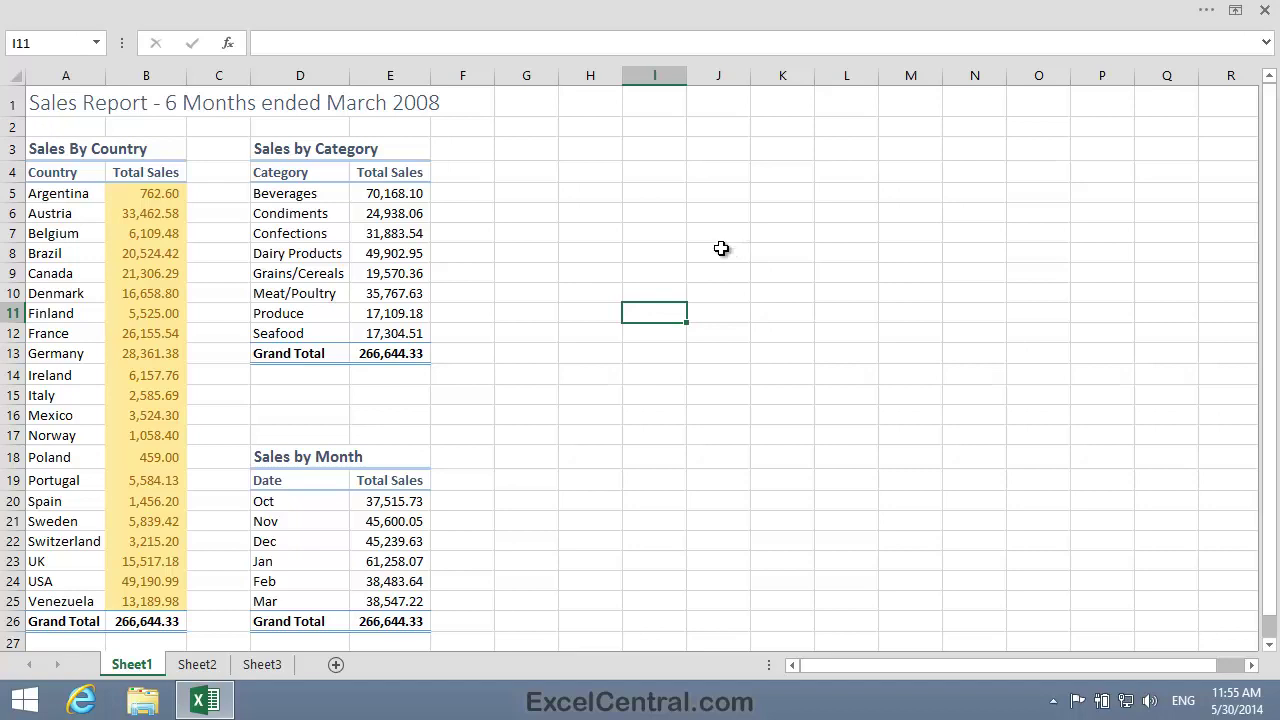
Move the Cell Value > 0 rule for B5:B25 below the Bottom 25% and Top 25% rules and apply the new order
drag(154, 193, 120, 596)
click(578, 6)
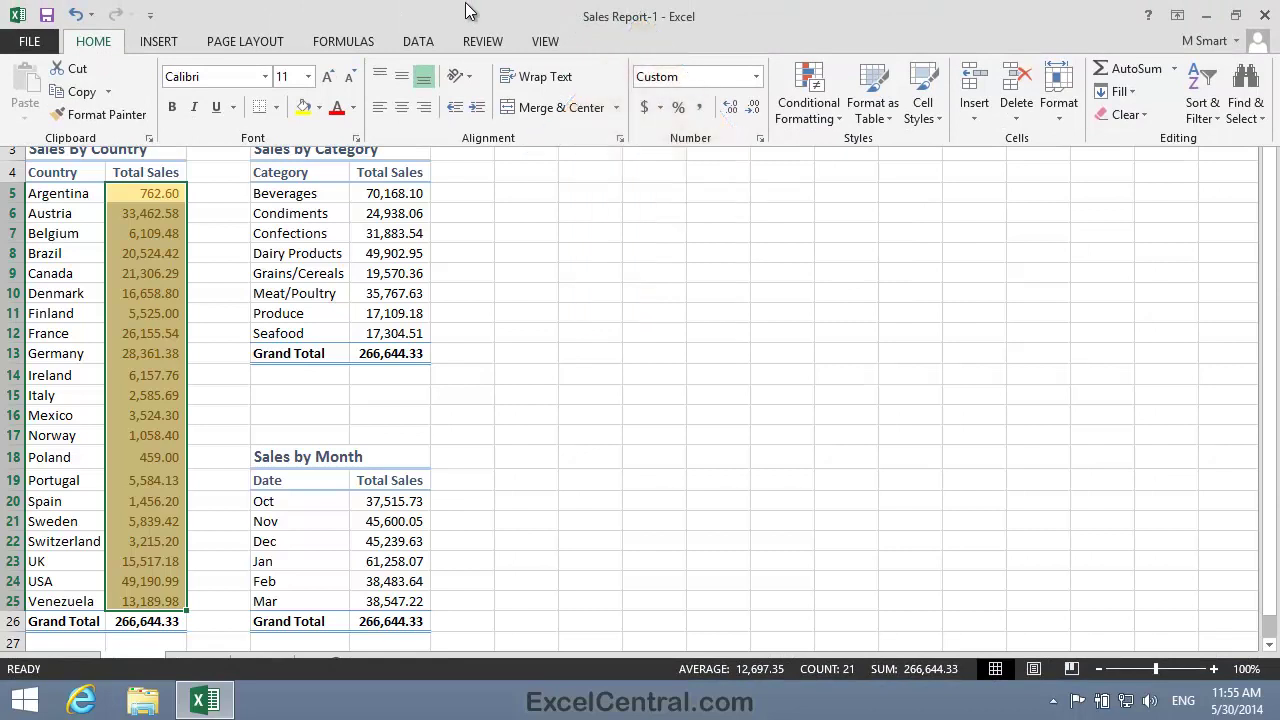
click(804, 108)
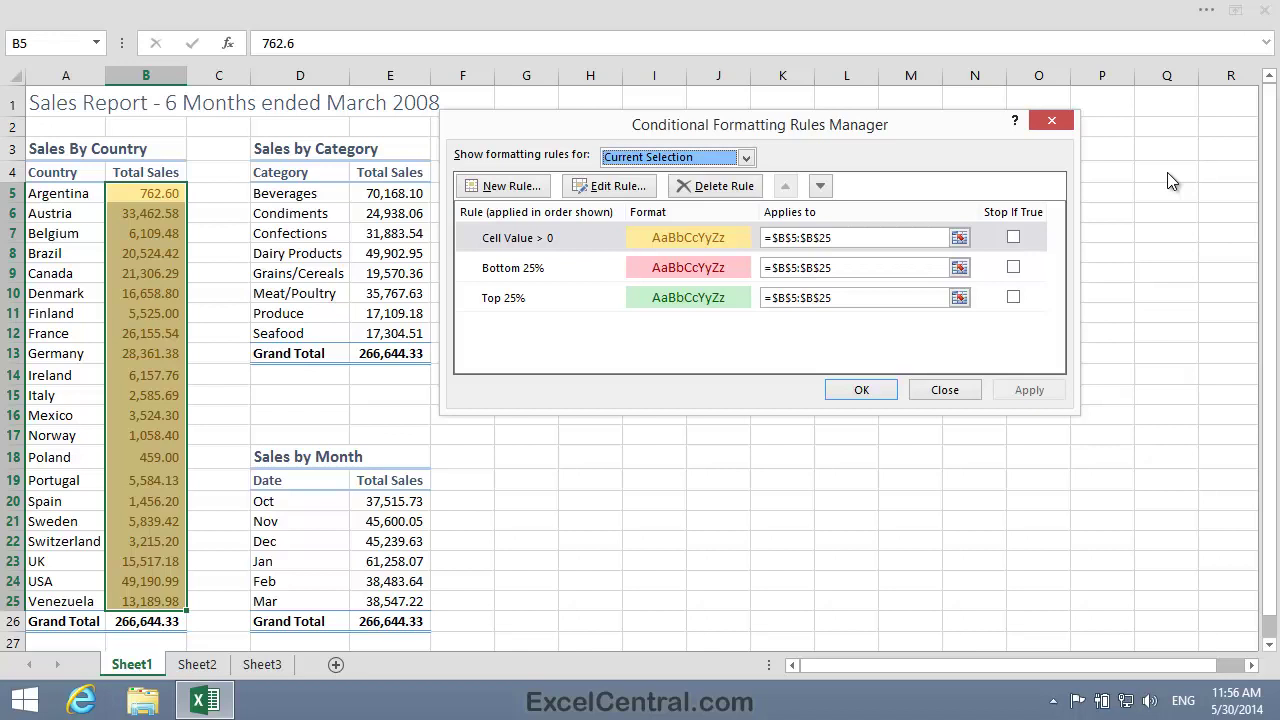
click(577, 239)
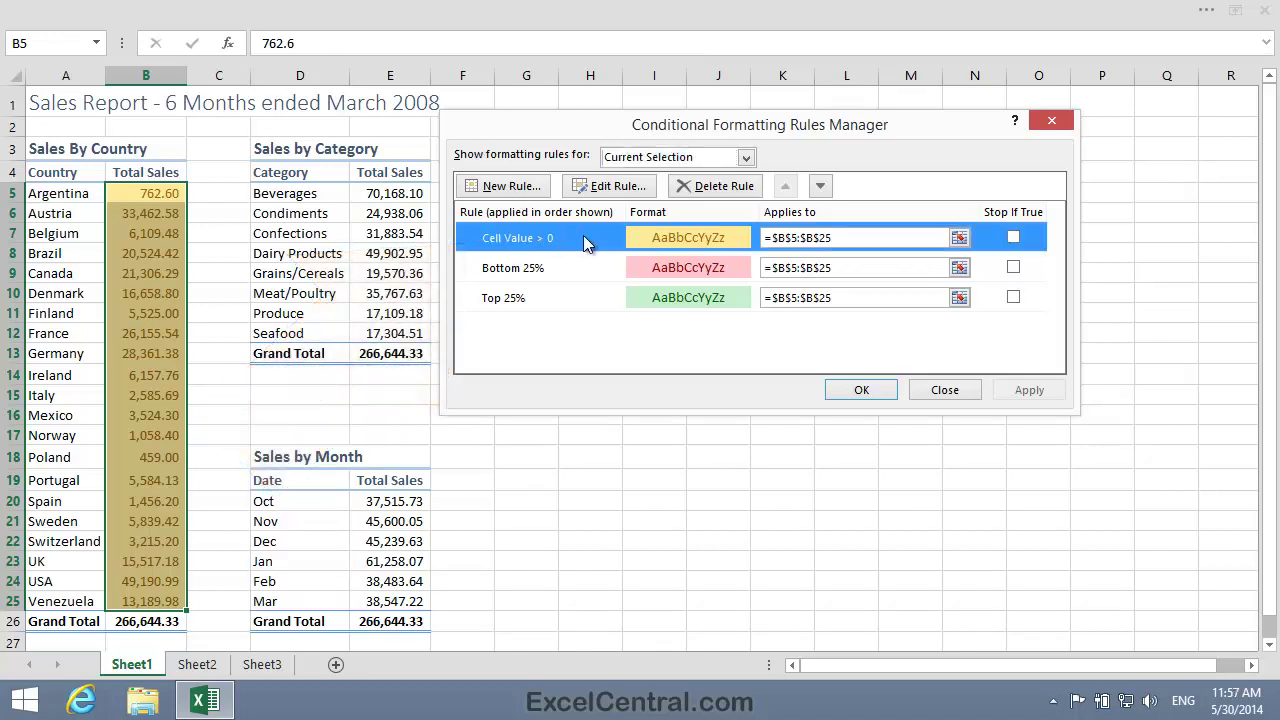
click(820, 186)
click(822, 185)
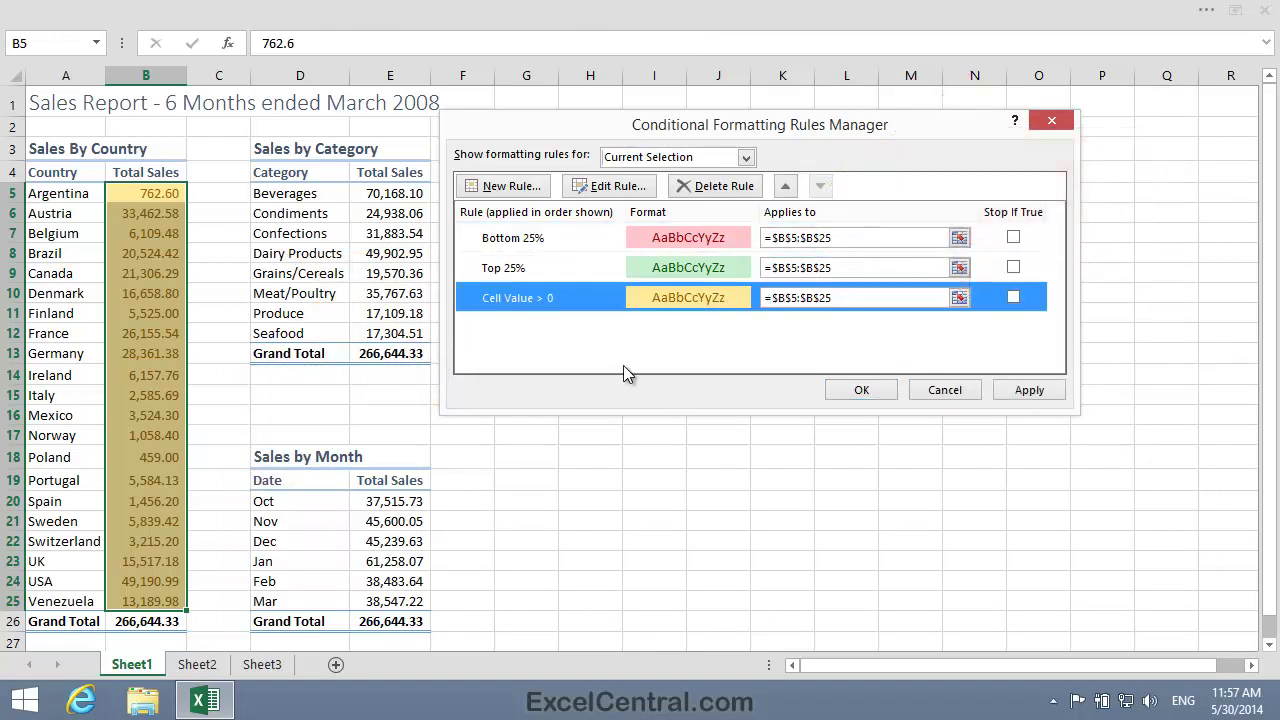
click(1033, 390)
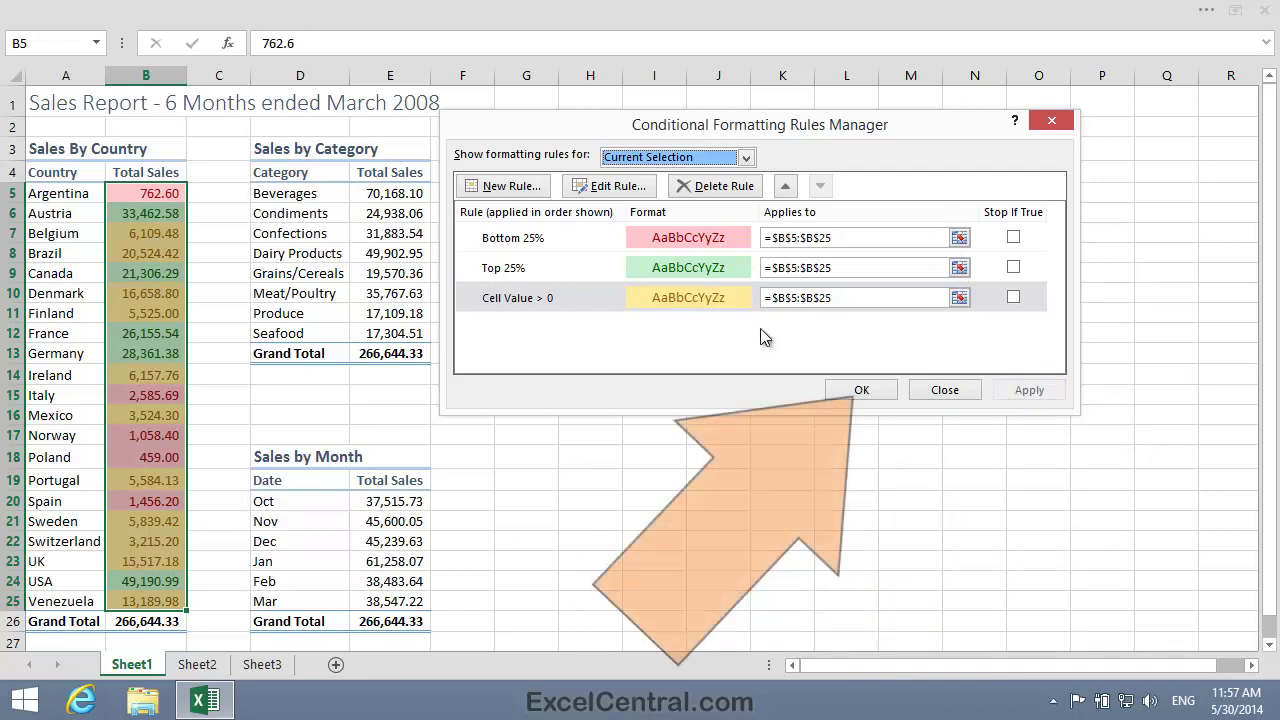
click(860, 391)
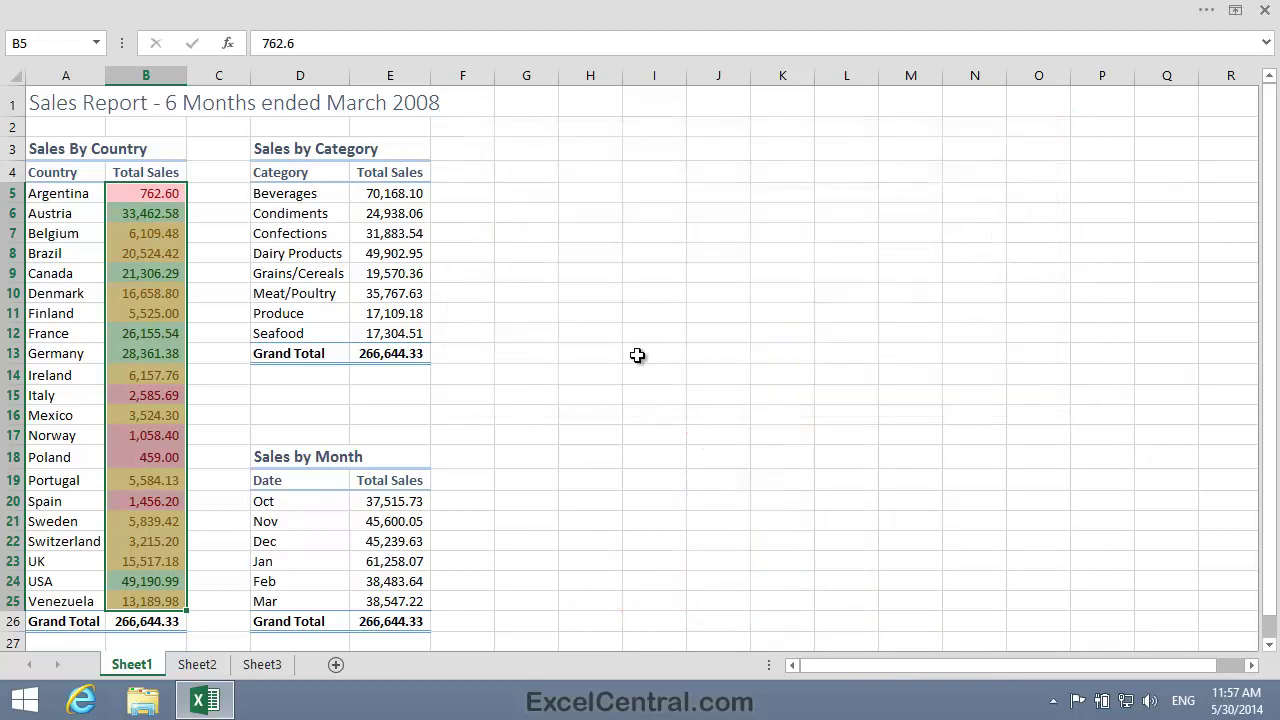
click(637, 354)
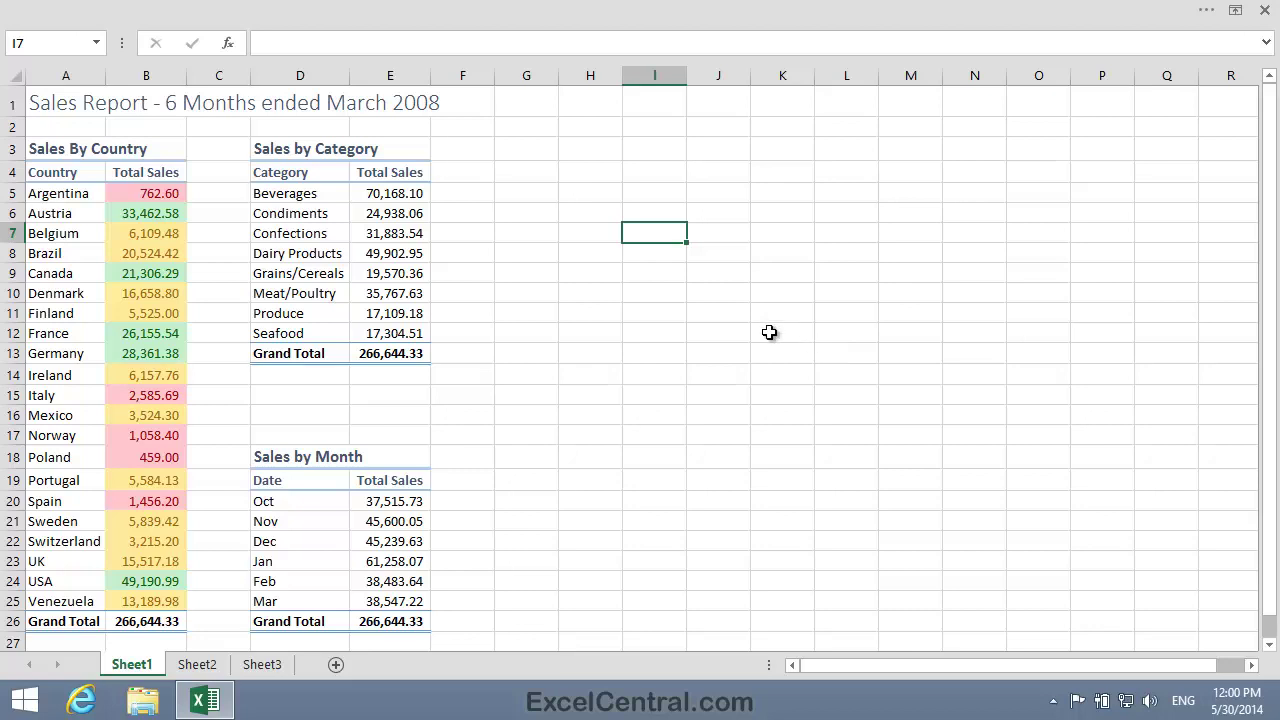
Edit the Bottom 25% rule for the country sales totals in B5:B25 so it formats the bottom 30 %
drag(138, 193, 150, 601)
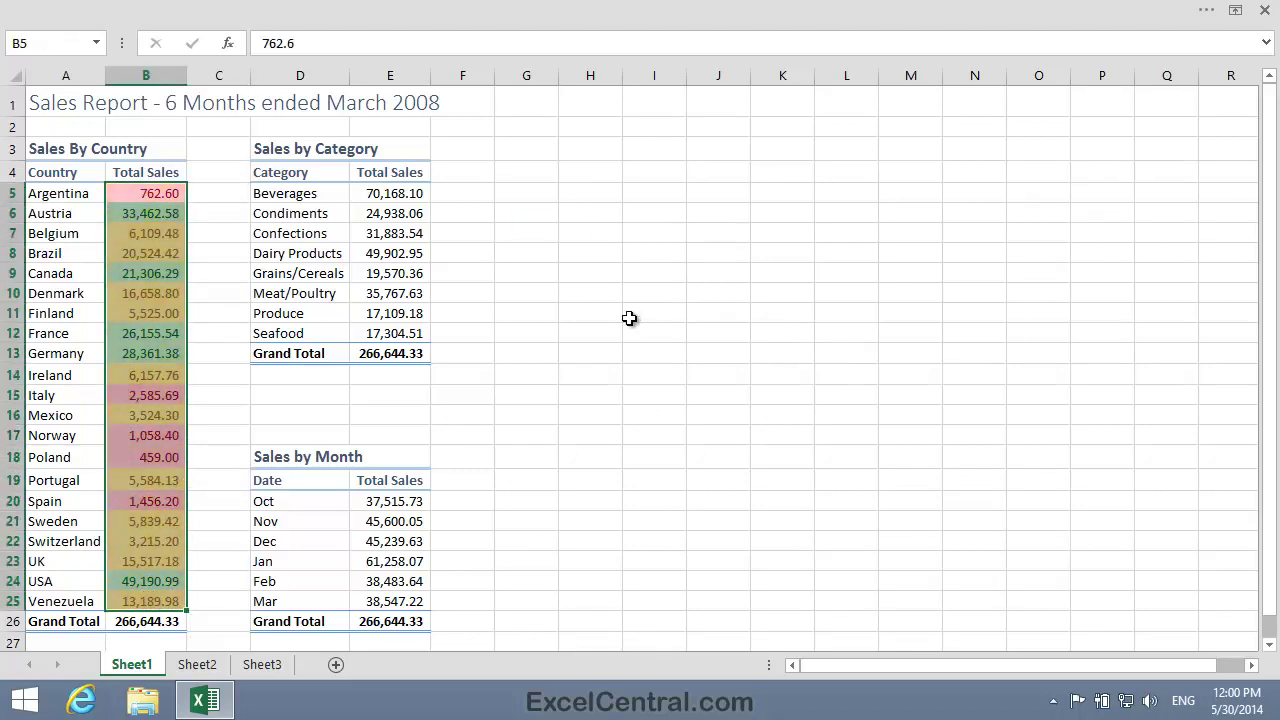
click(563, 8)
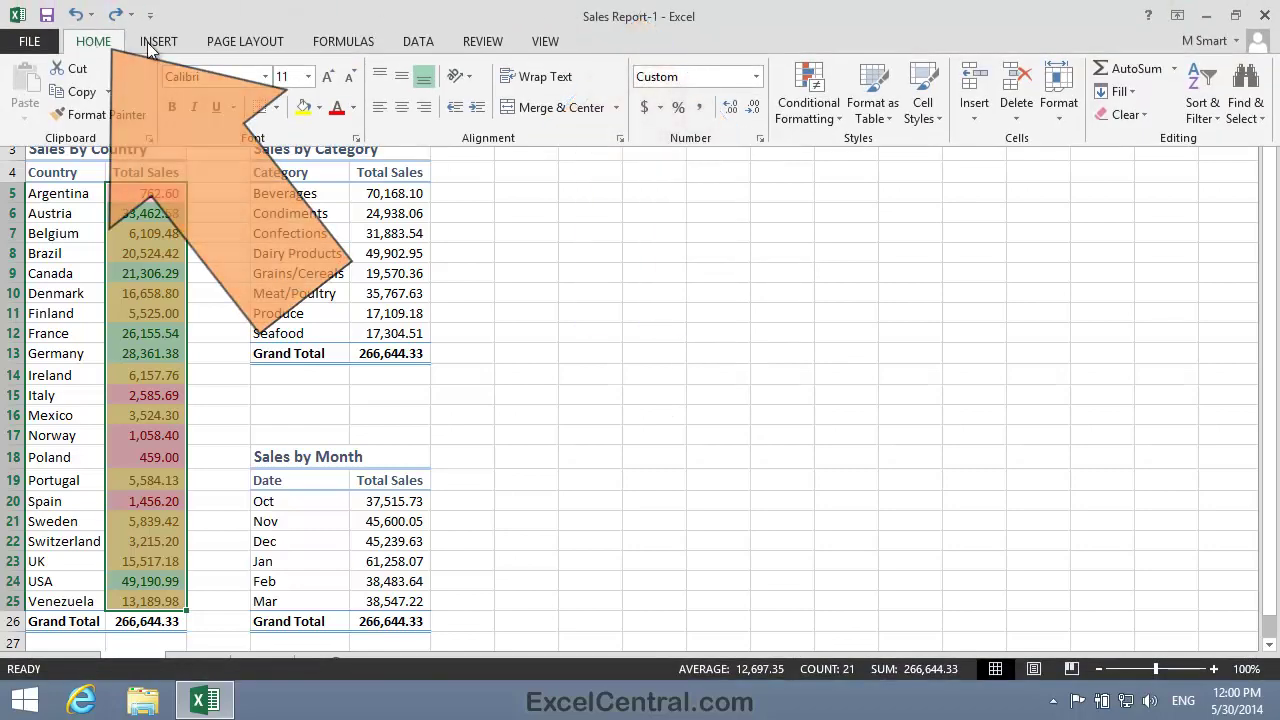
click(815, 106)
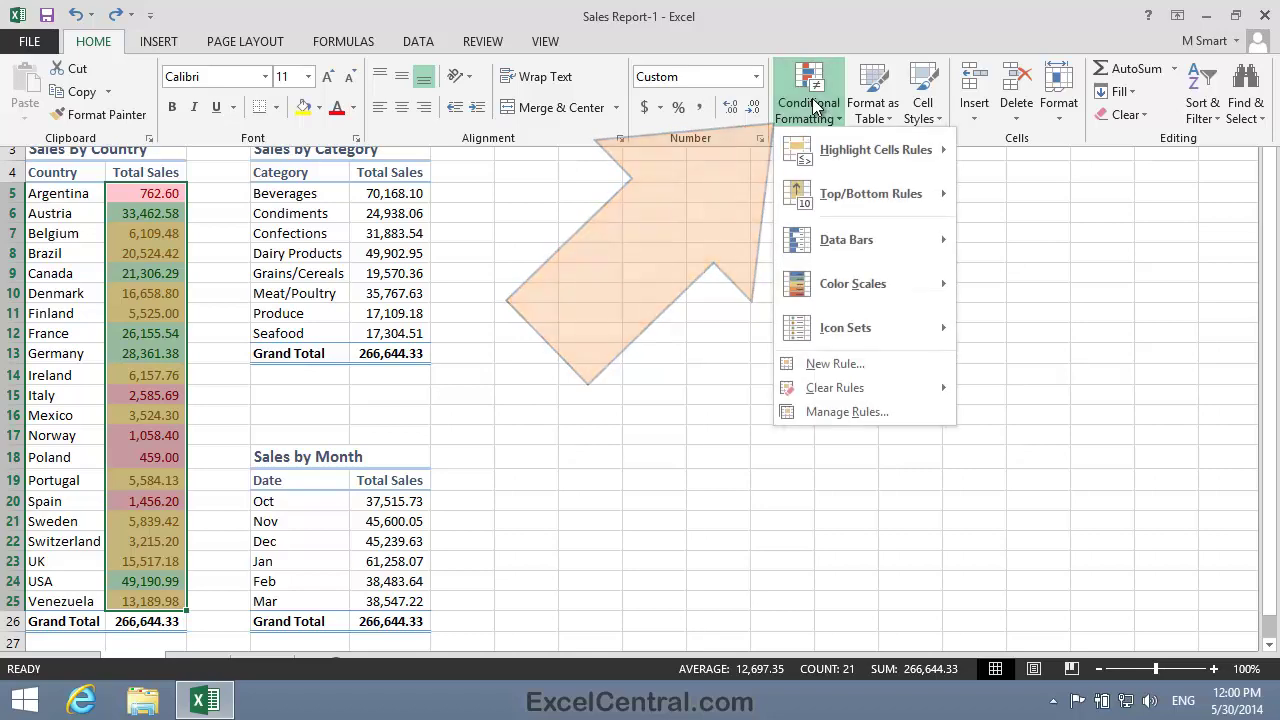
click(880, 413)
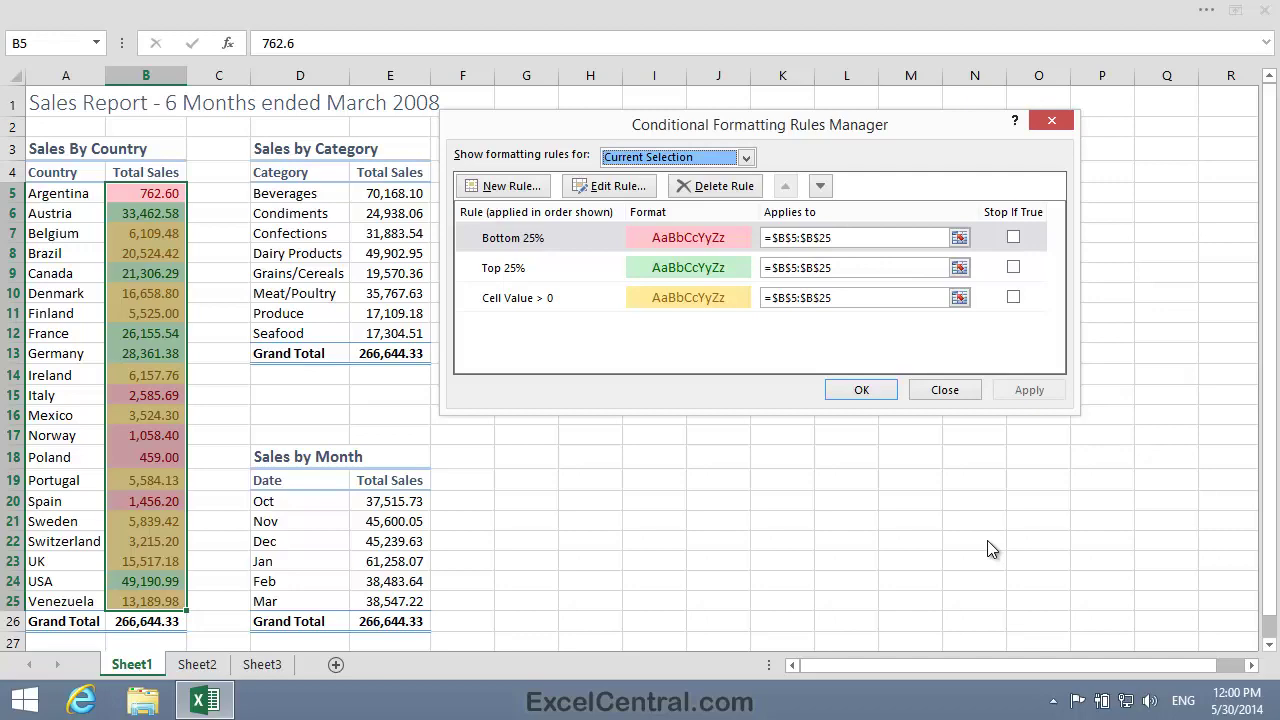
click(585, 238)
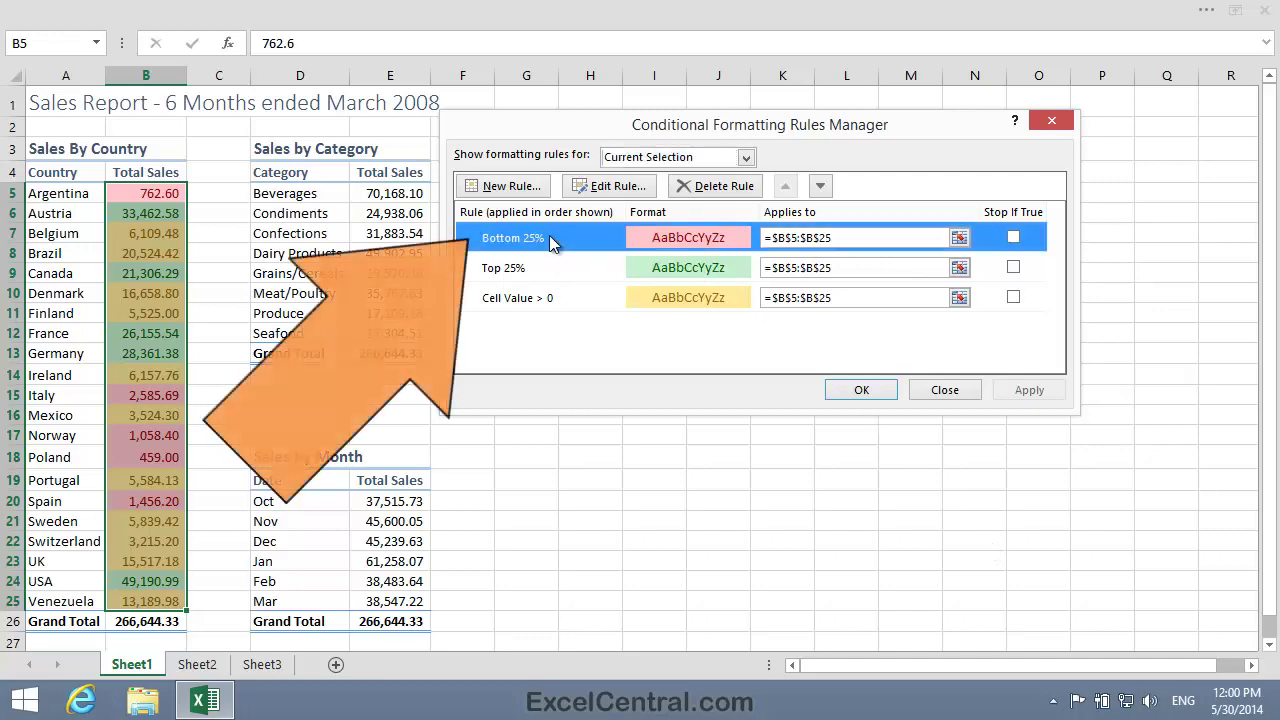
click(620, 186)
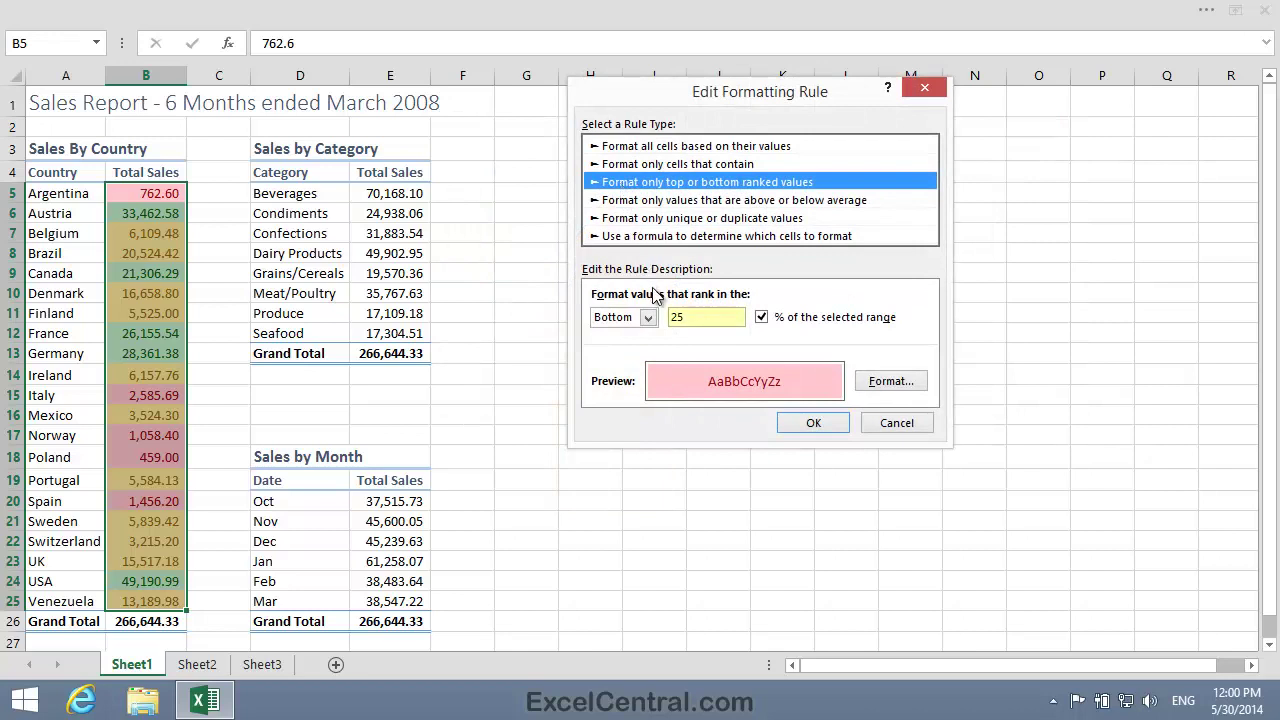
double_click(677, 317)
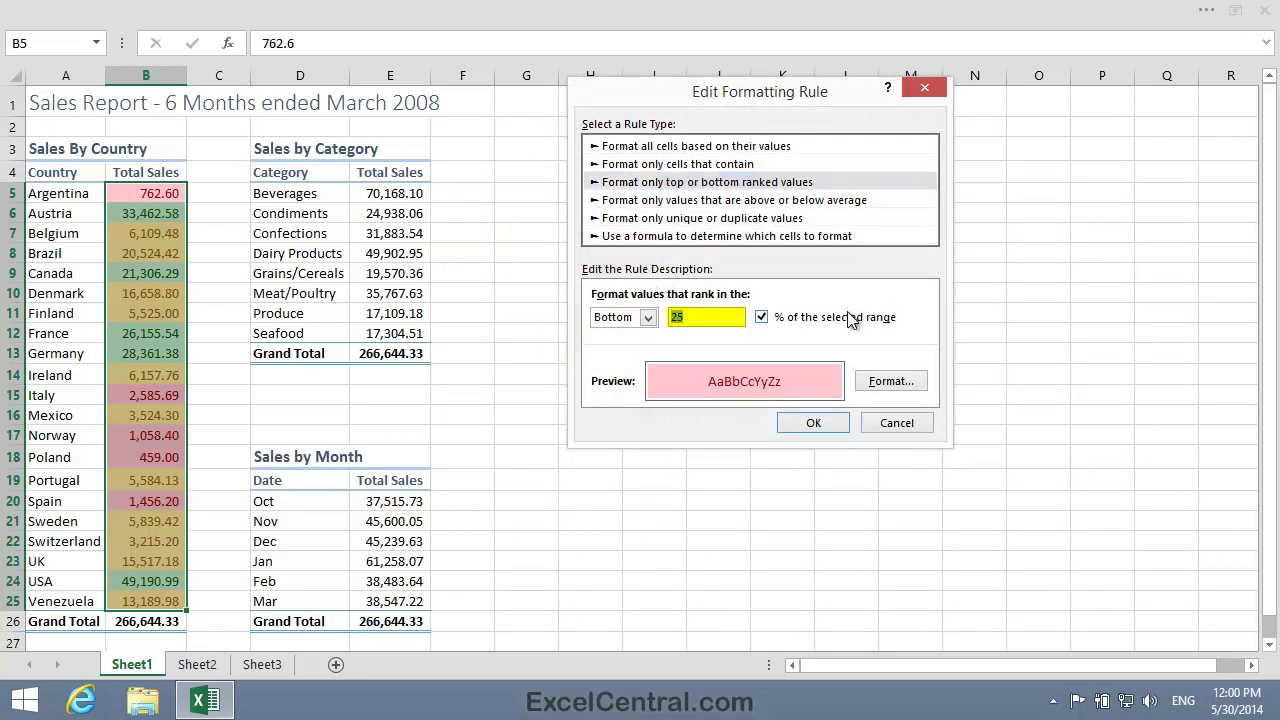
text(30)
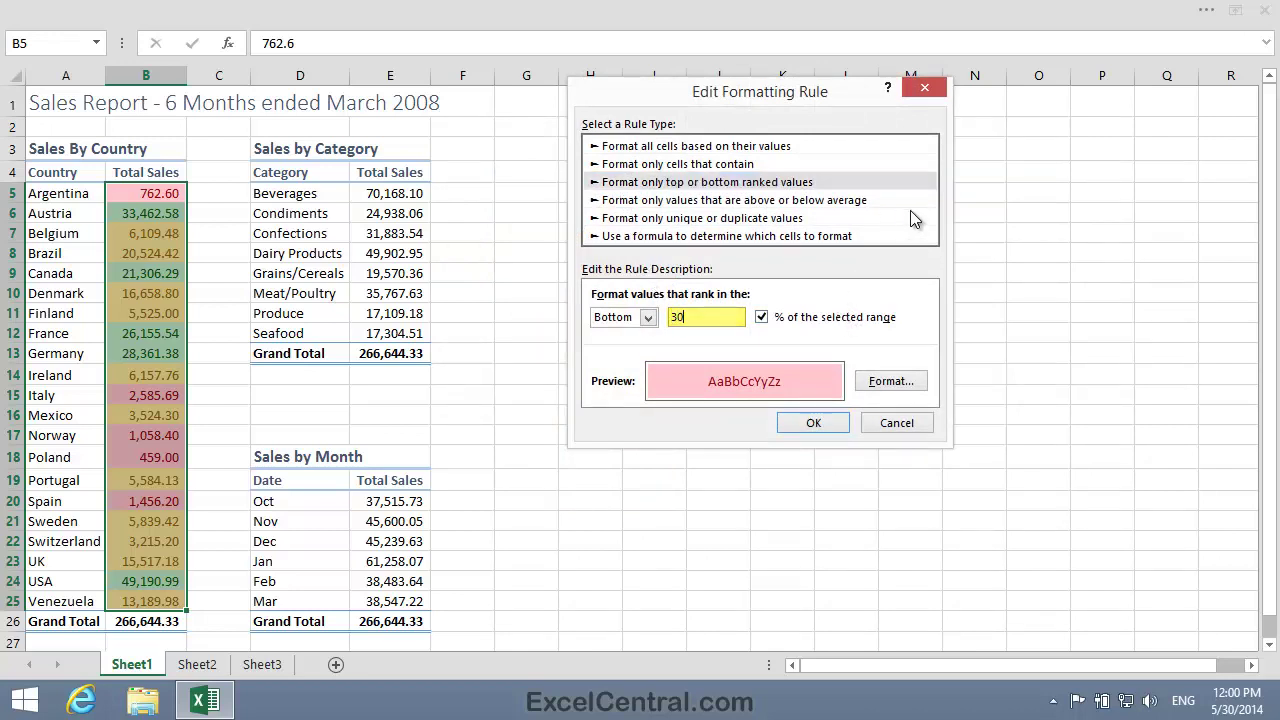
click(813, 422)
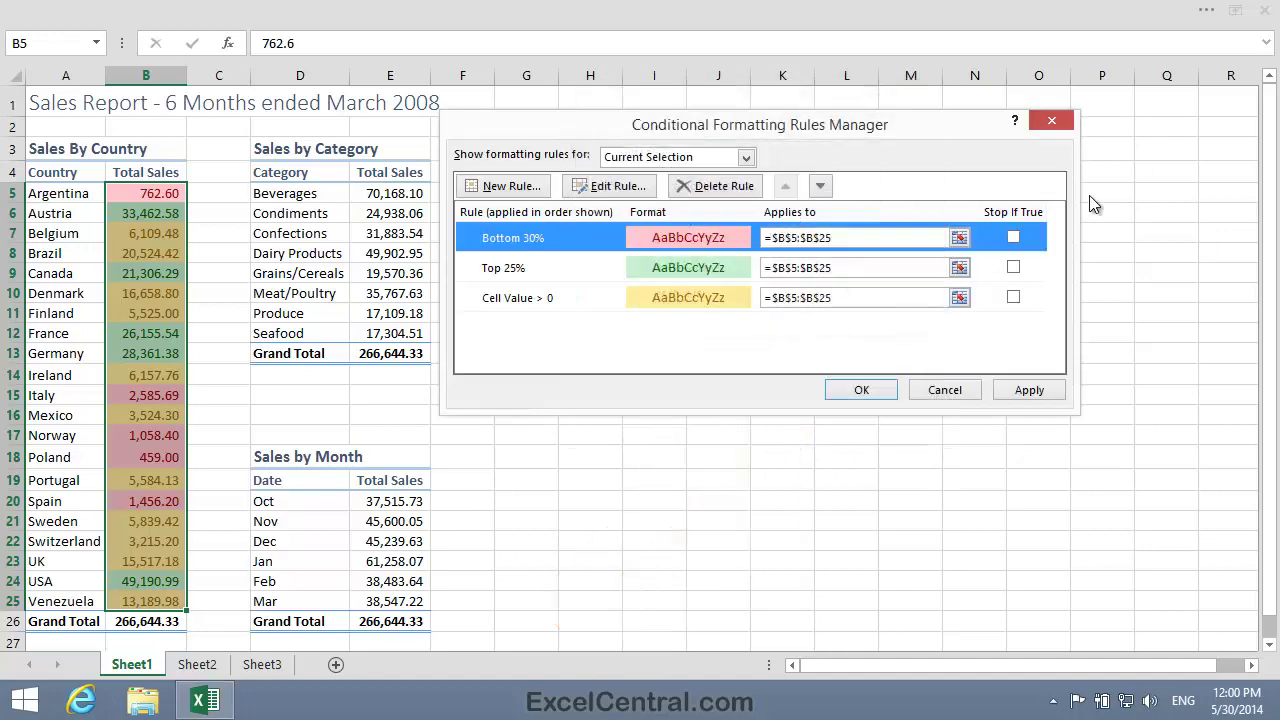
Edit the Top 25% rule to format the top 30 % and apply the rule changes to the country totals
click(559, 269)
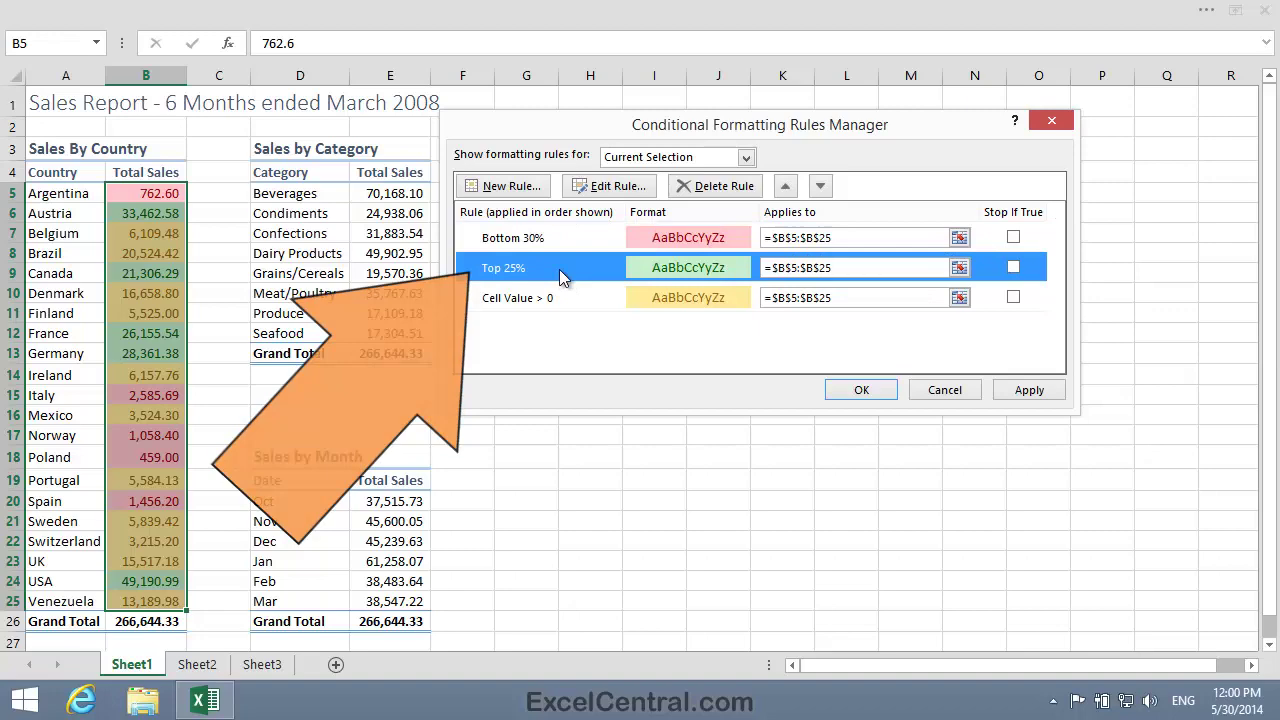
click(600, 188)
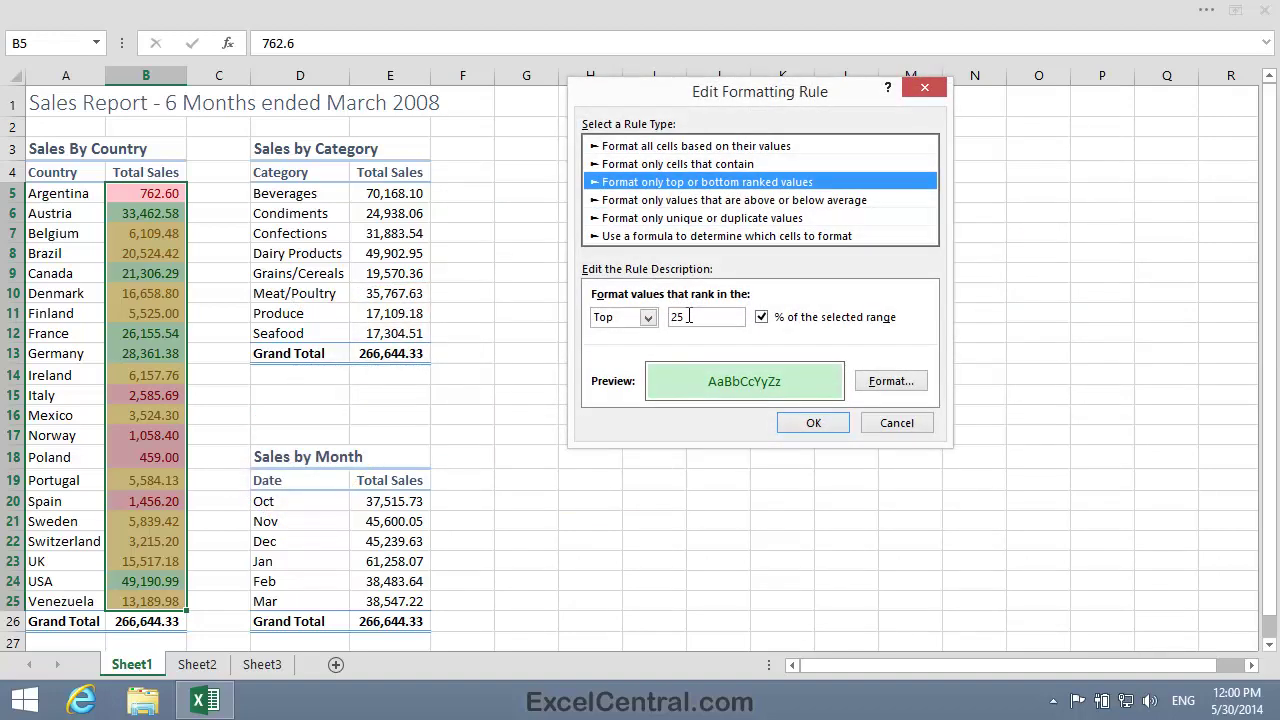
click(674, 317)
text(30)
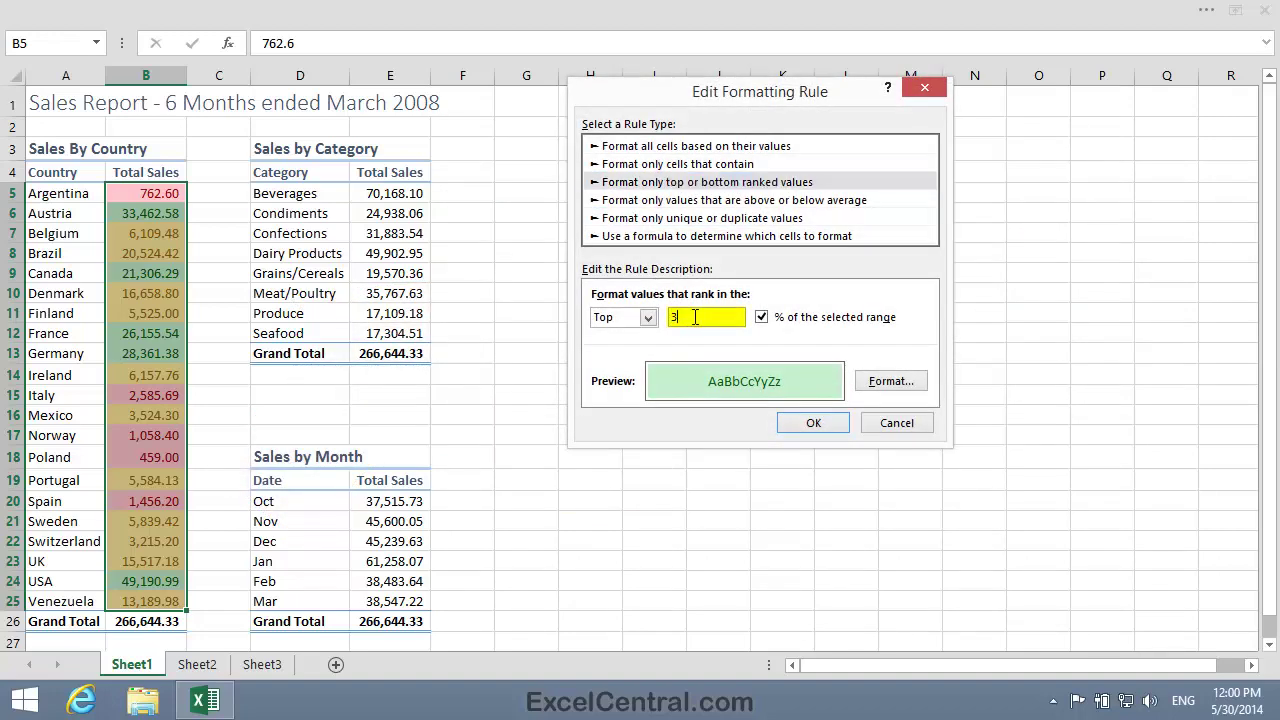
click(810, 422)
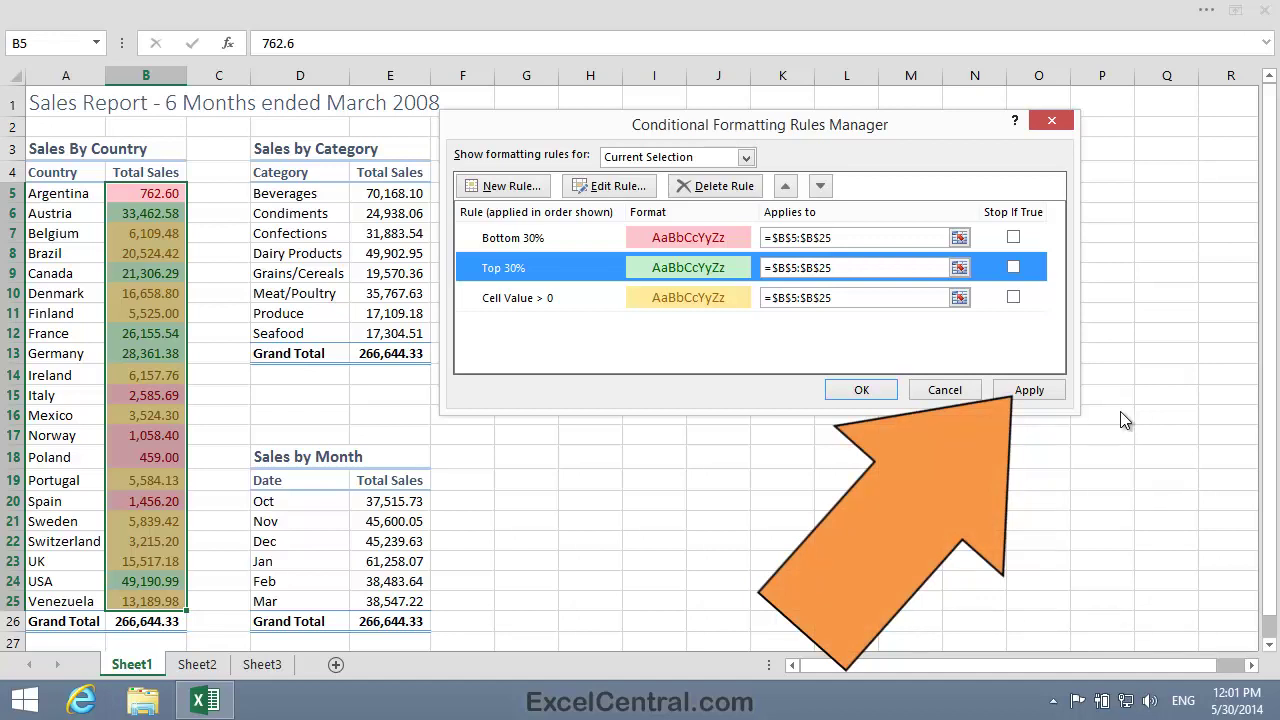
click(1028, 392)
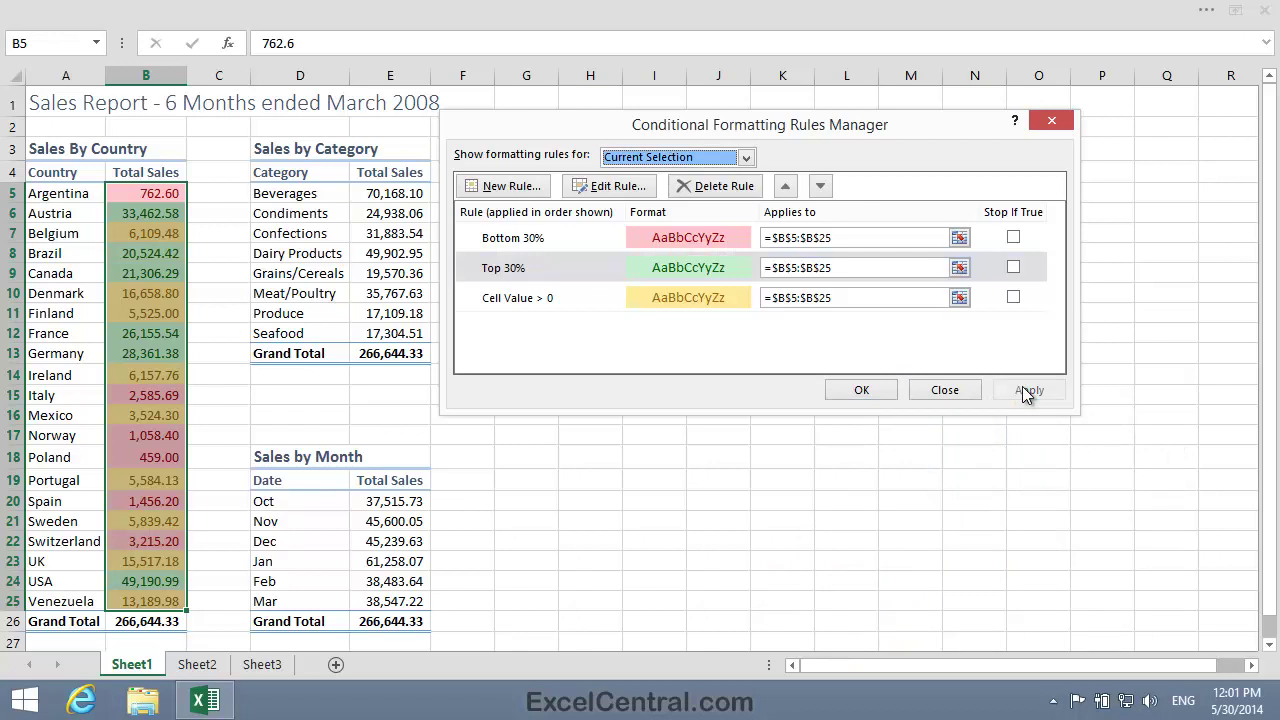
click(858, 390)
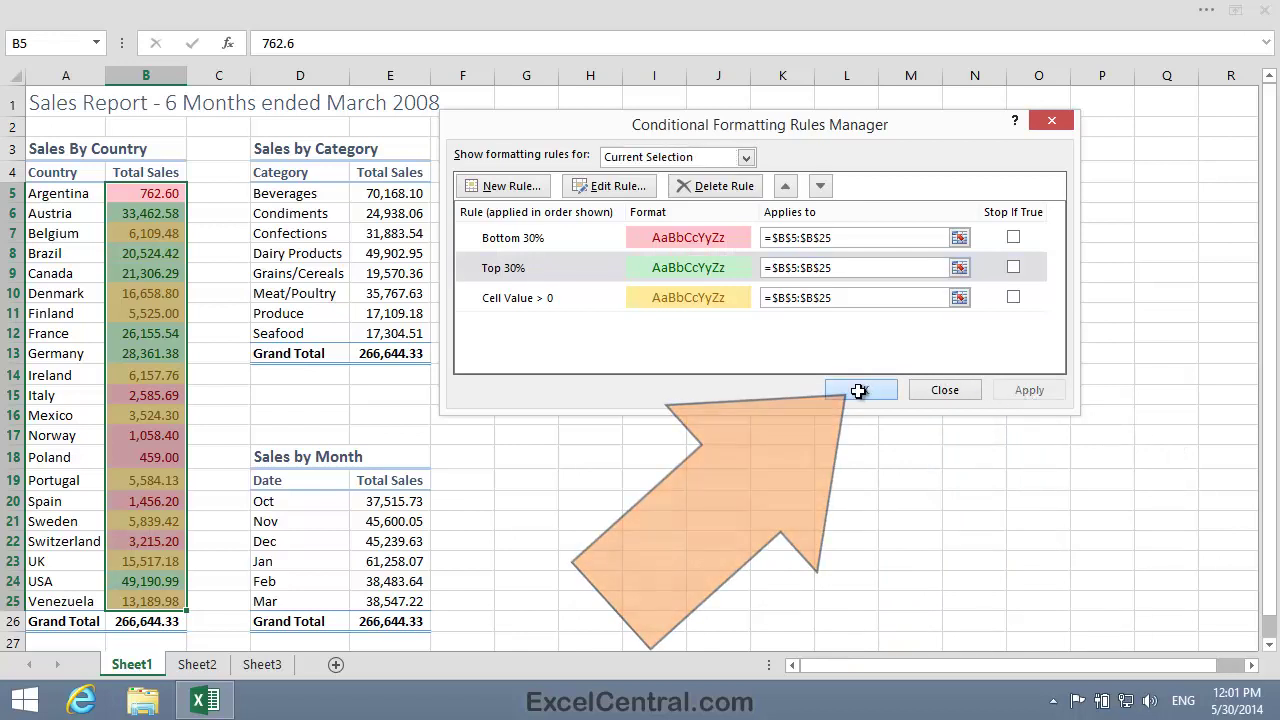
click(632, 313)
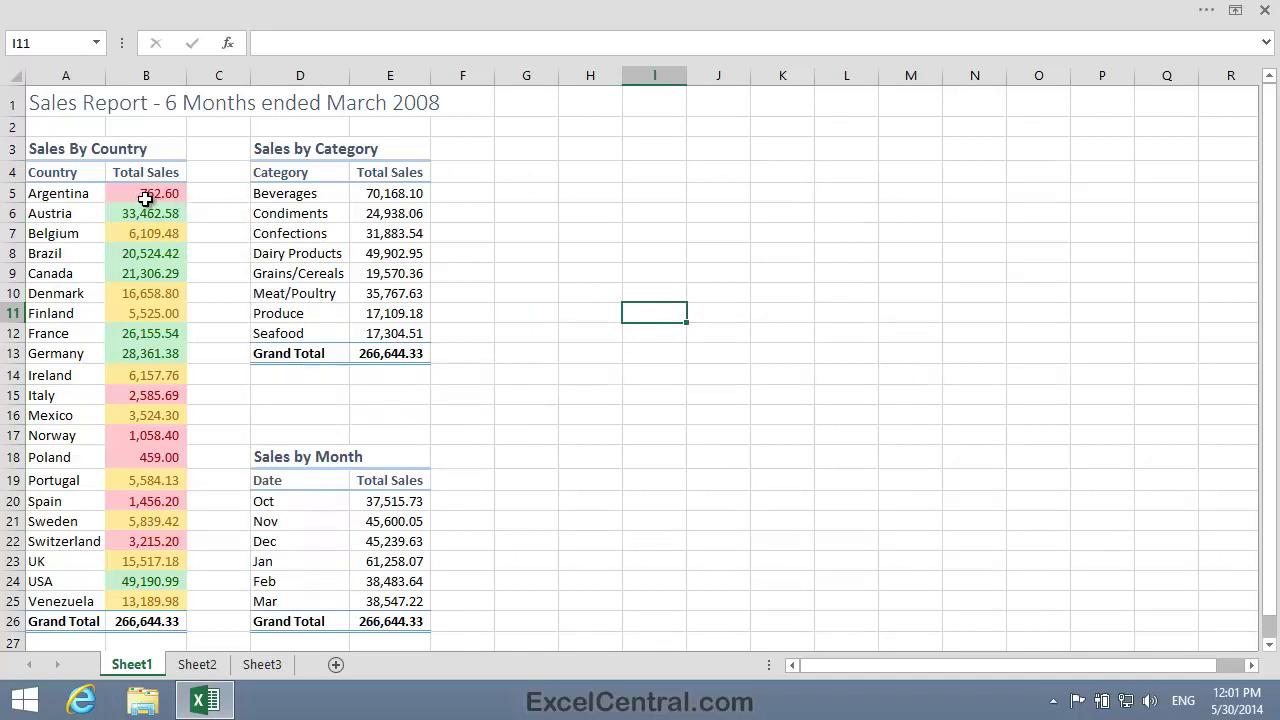
Clear all conditional formatting rules from the country sales totals in B5:B25
drag(145, 196, 140, 603)
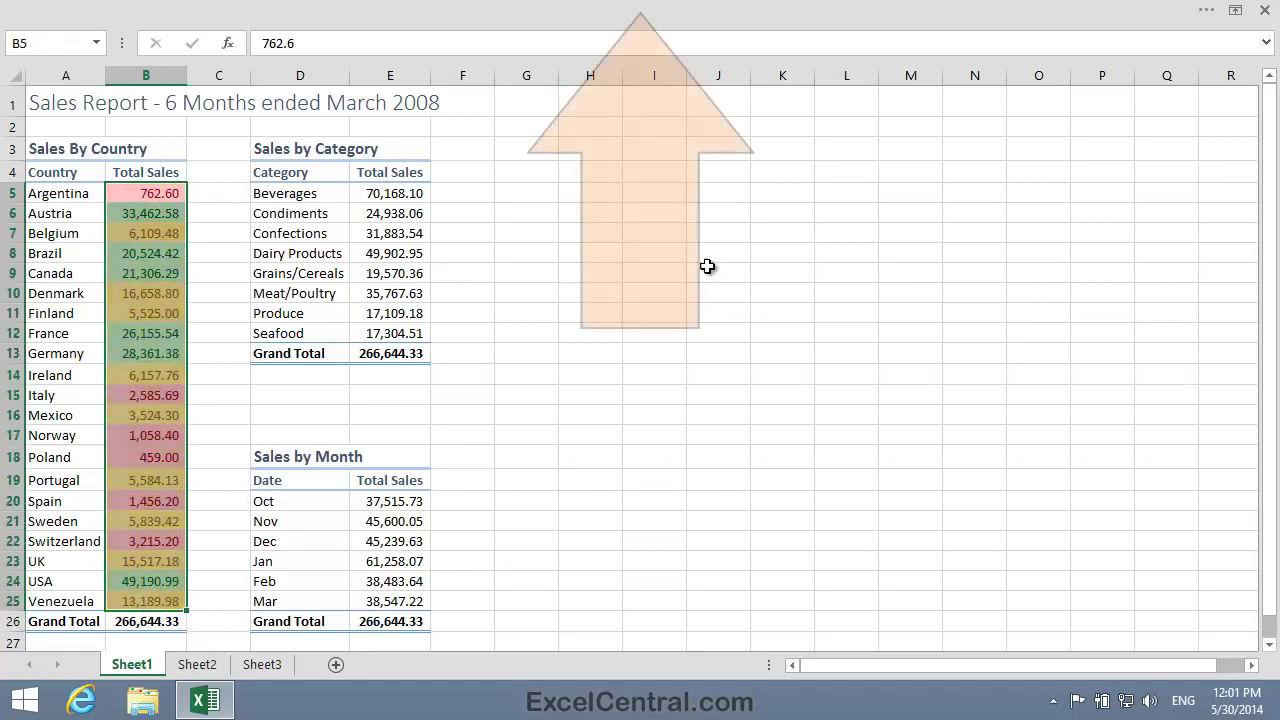
click(587, 7)
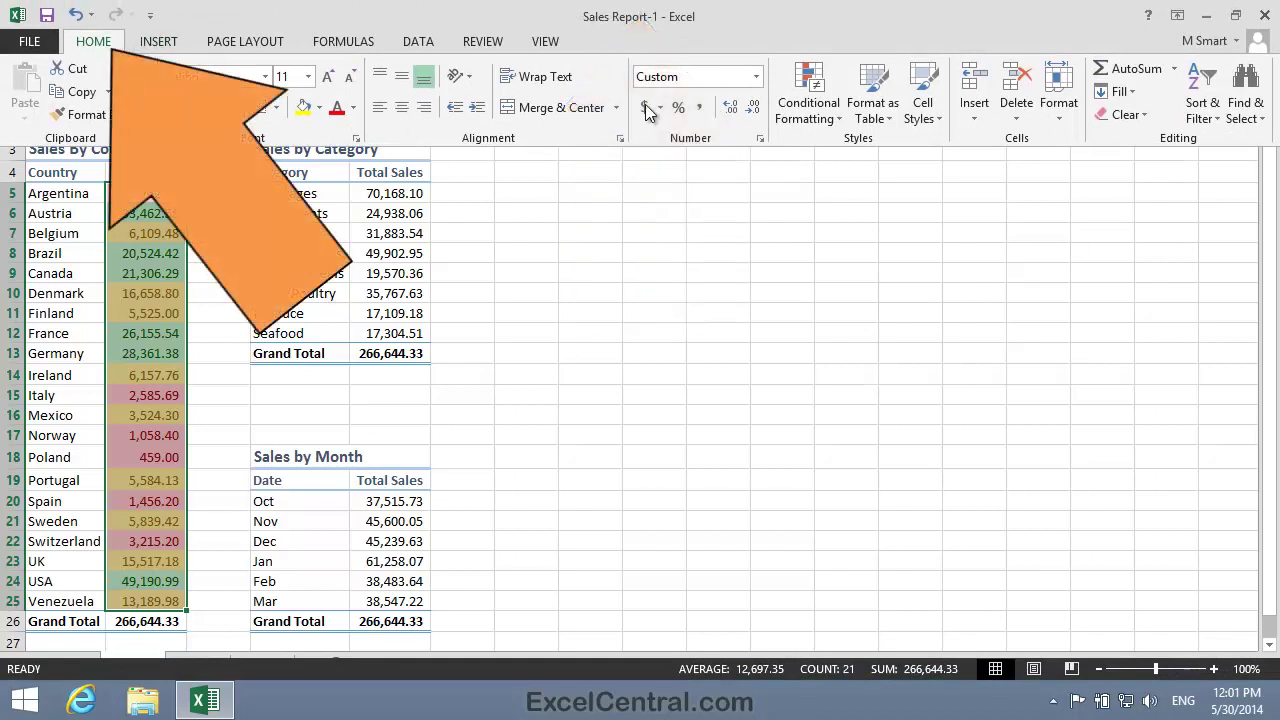
click(820, 108)
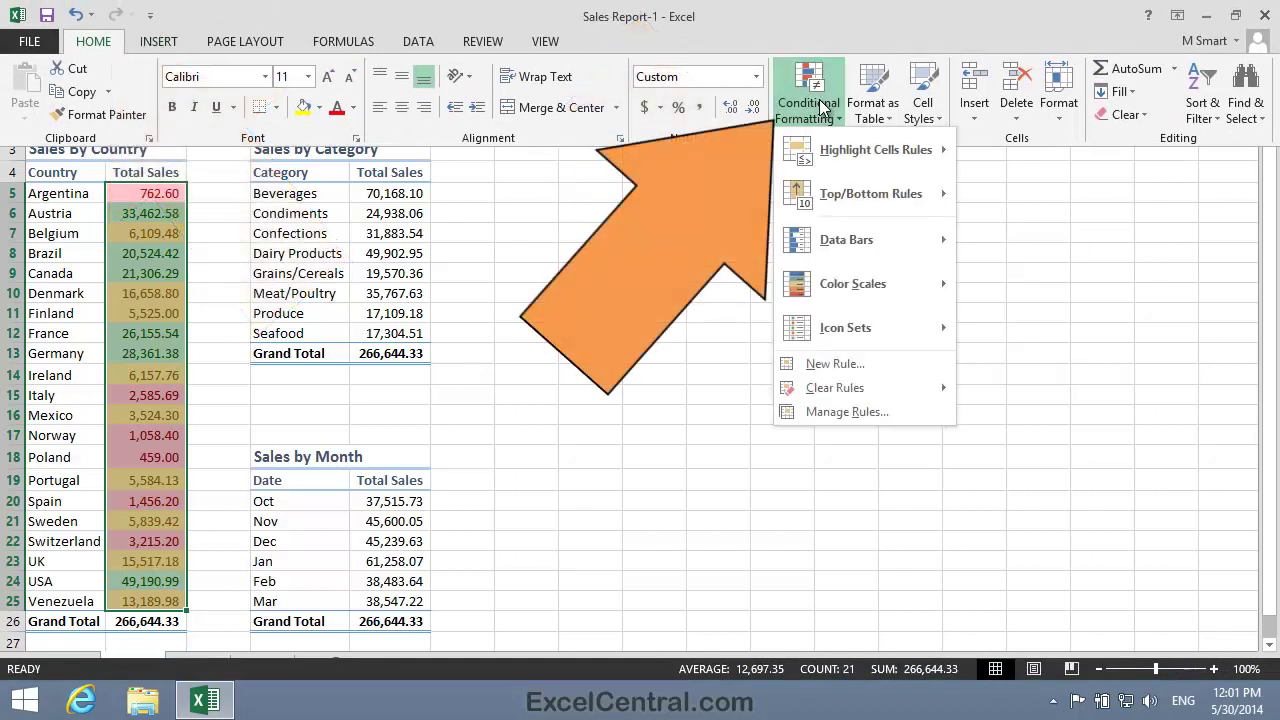
mouse_move(908, 390)
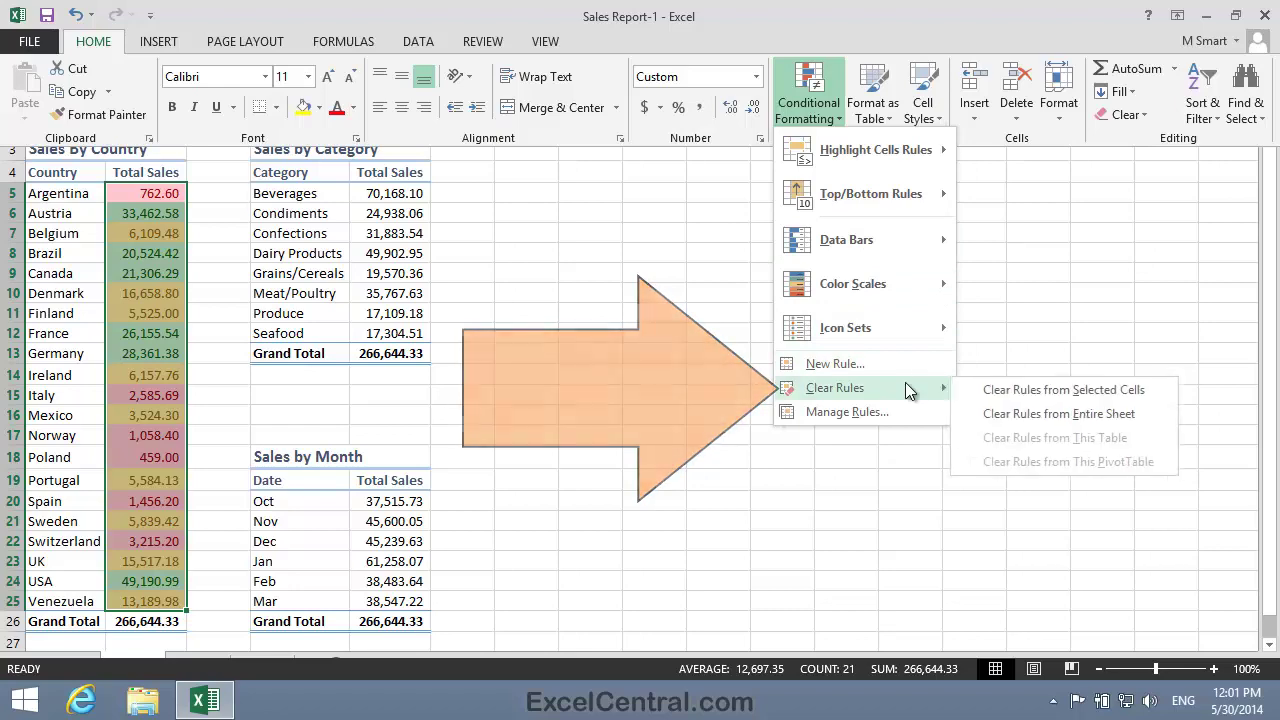
click(1072, 390)
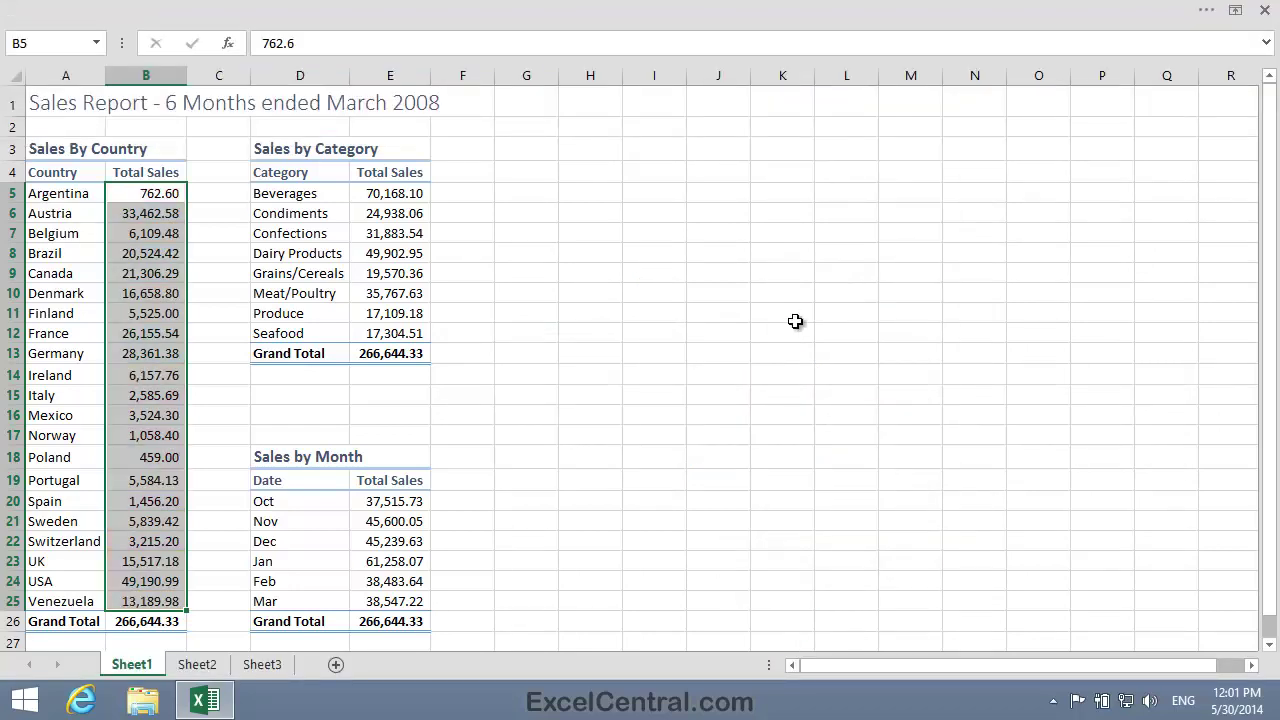
click(618, 250)
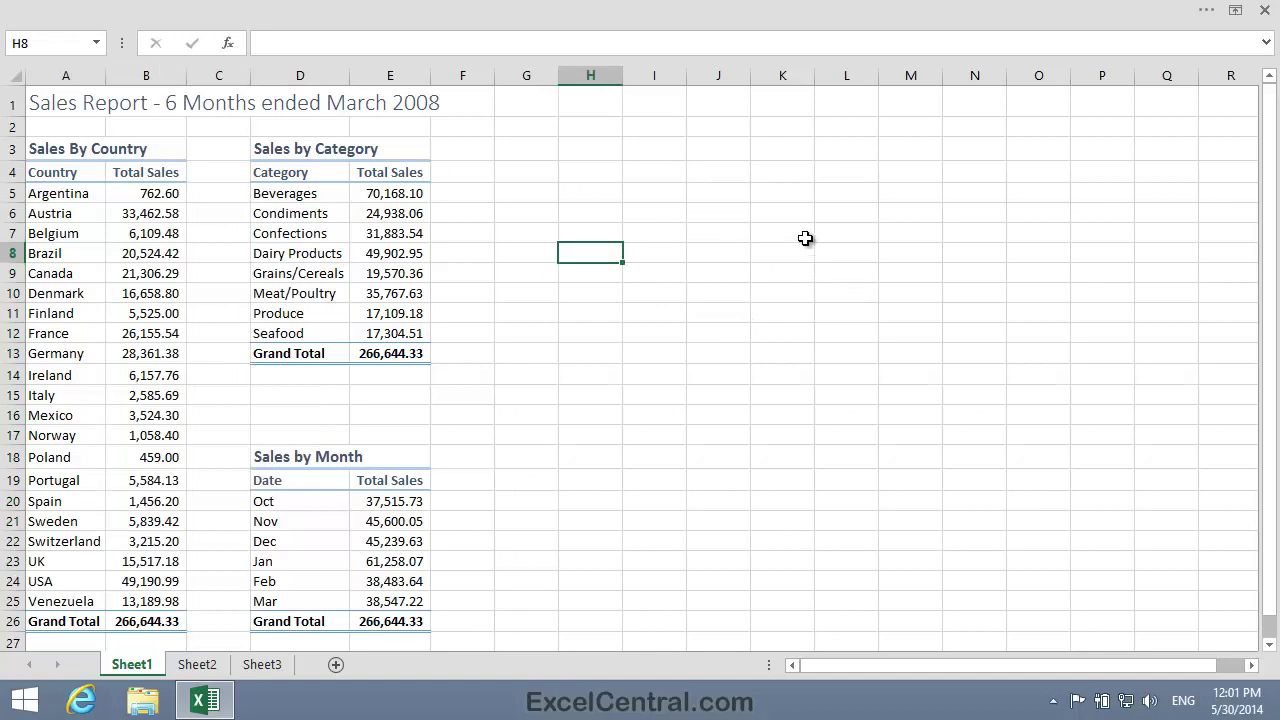
Set the ribbon display to show tabs and commands all the time
click(507, 170)
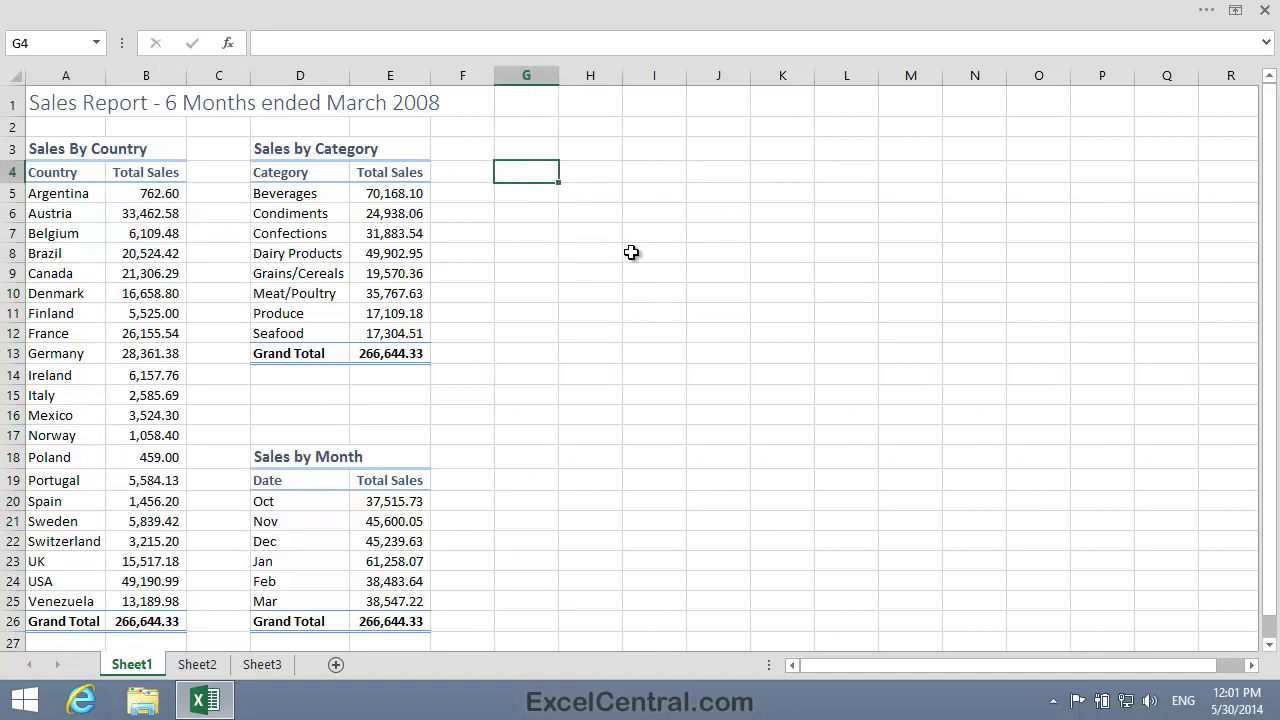
click(1235, 11)
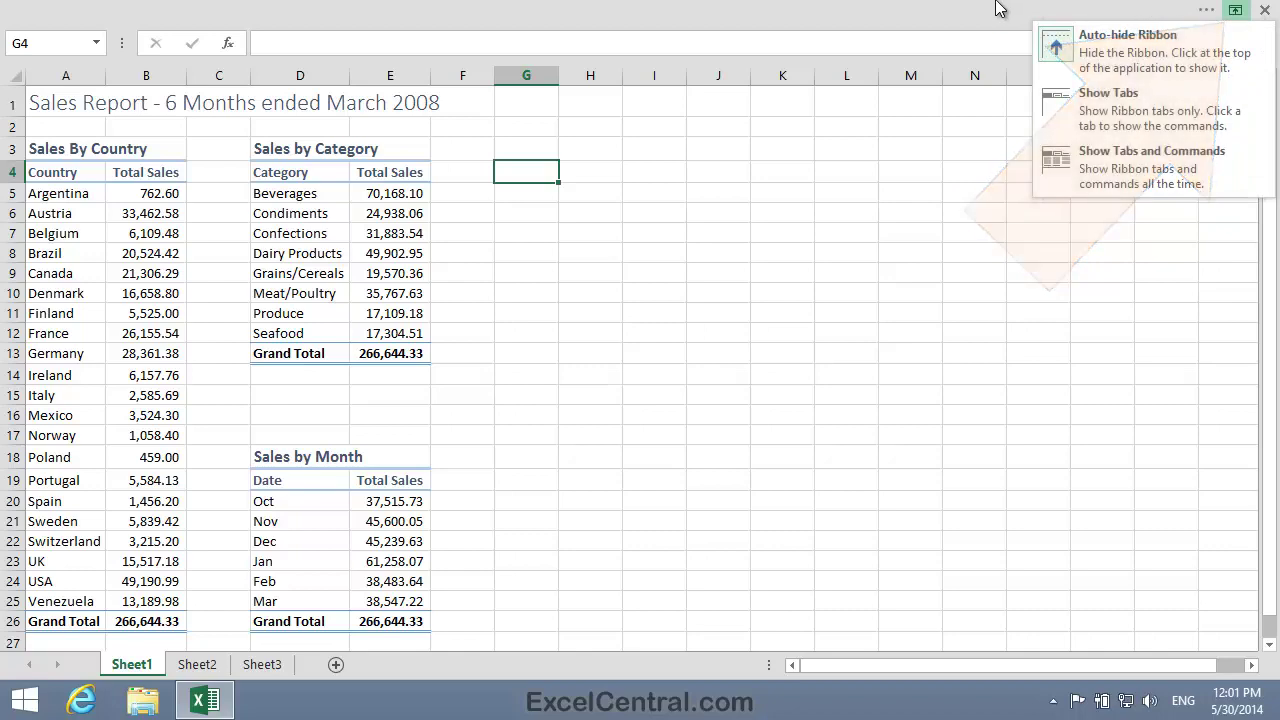
click(1143, 161)
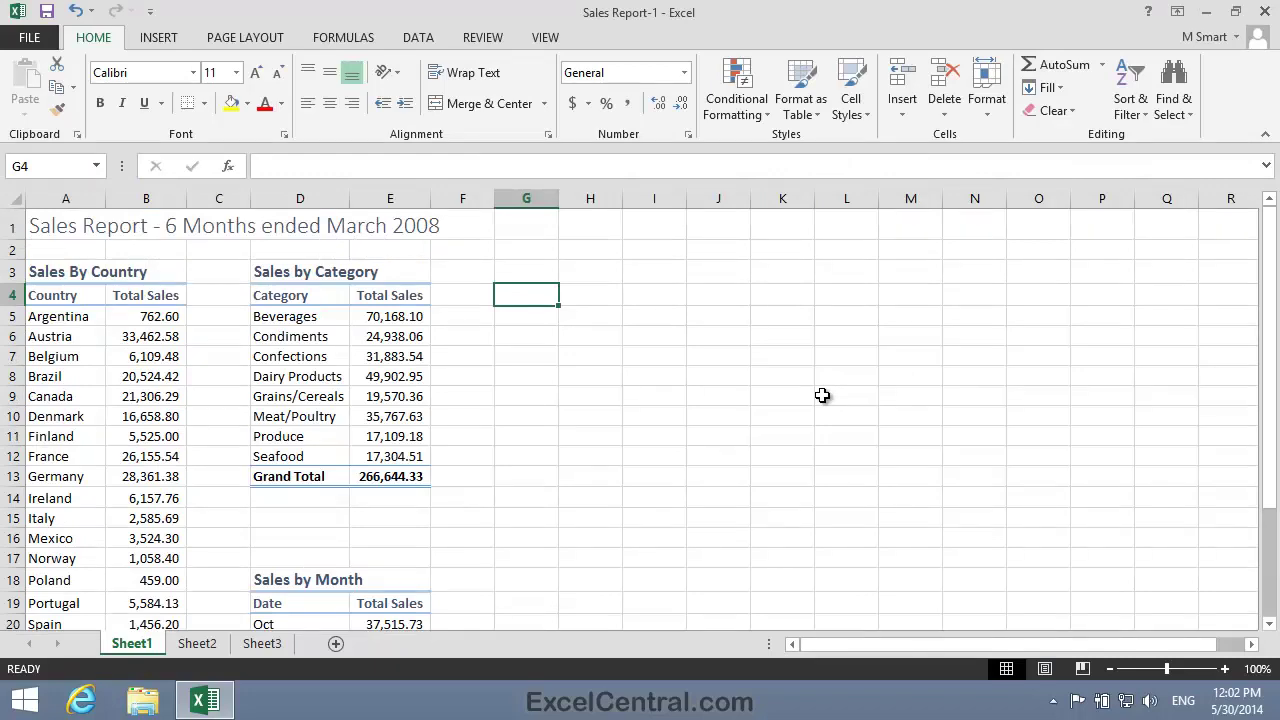
Save a copy of the workbook as Sales Report-2 in the Excel 2013 Essential Skills folder
click(38, 38)
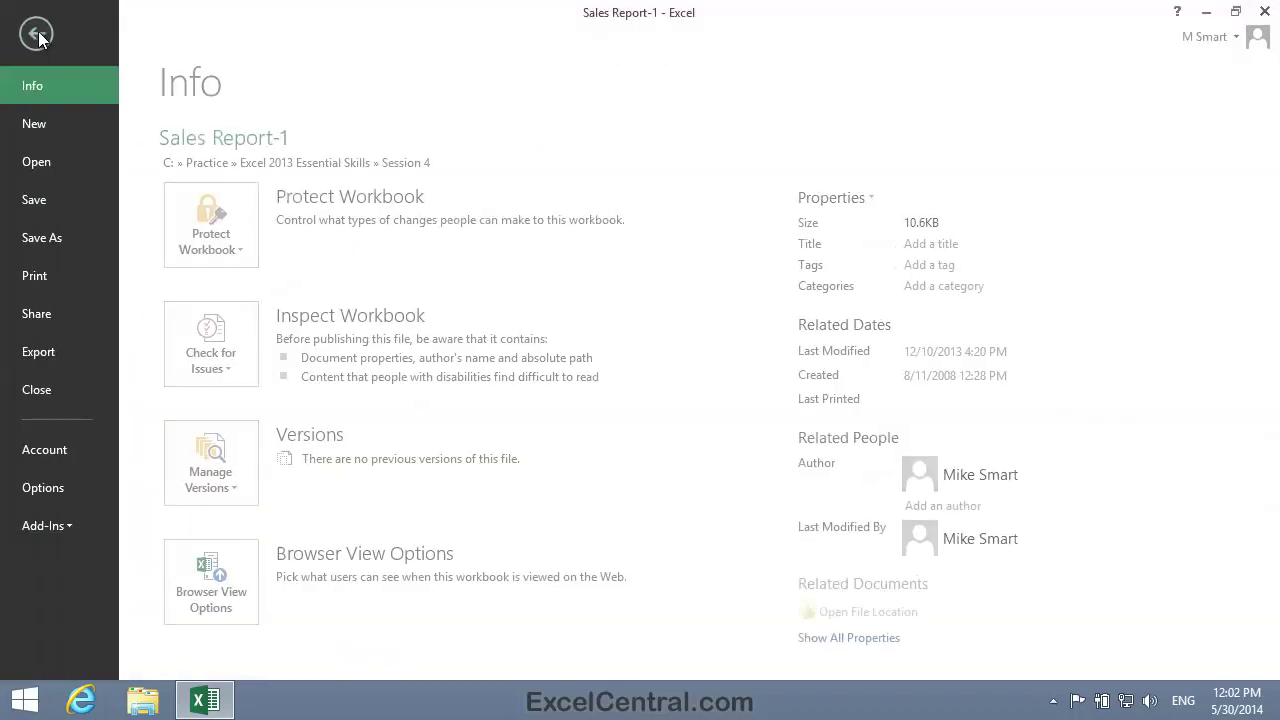
click(59, 242)
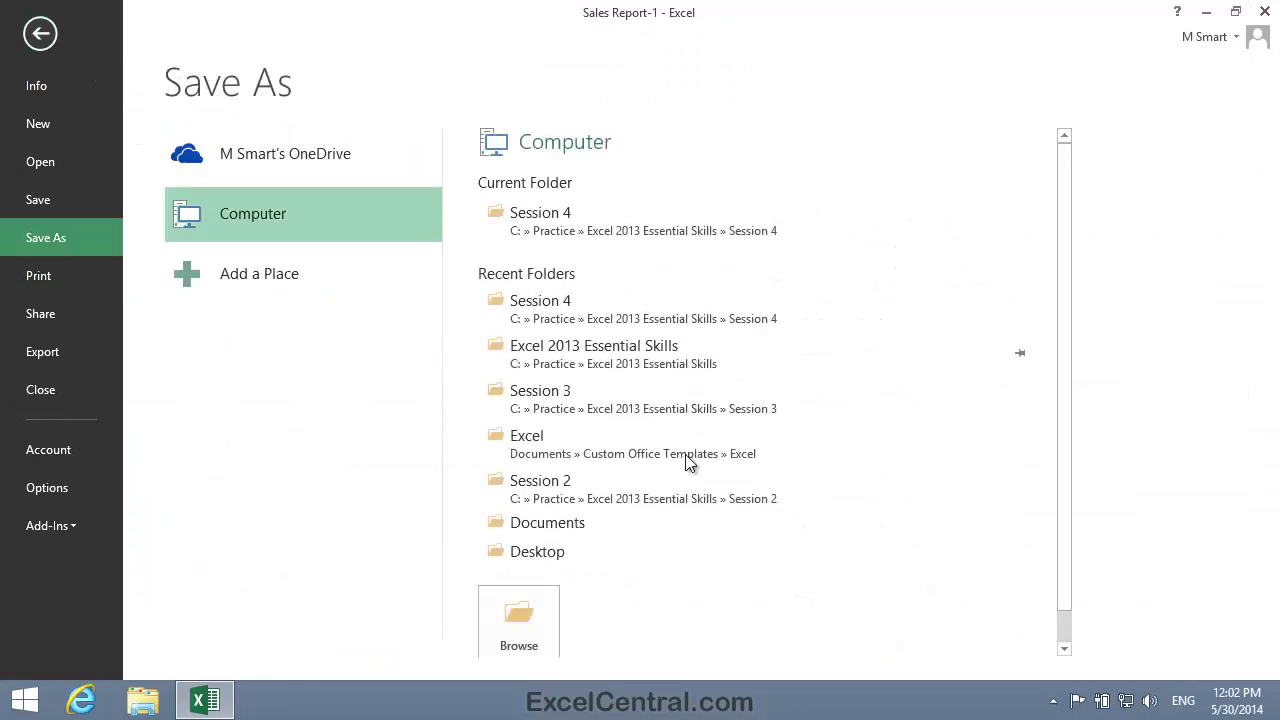
click(524, 645)
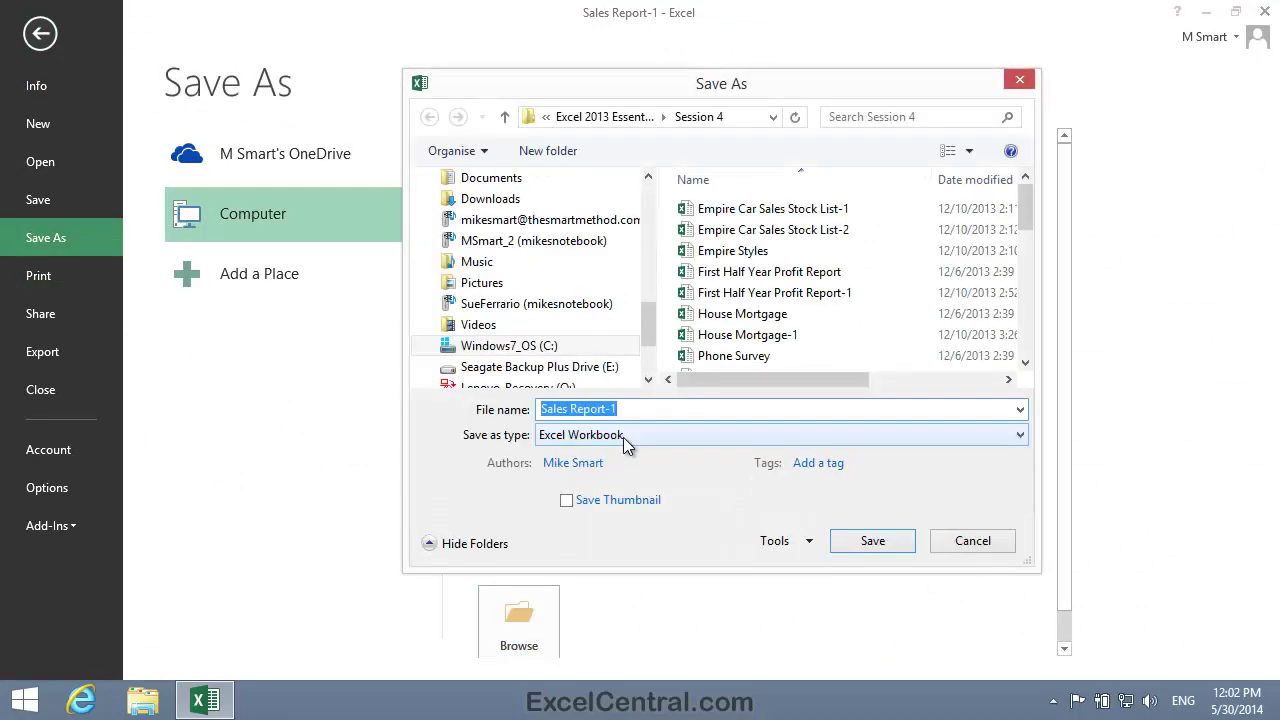
click(640, 410)
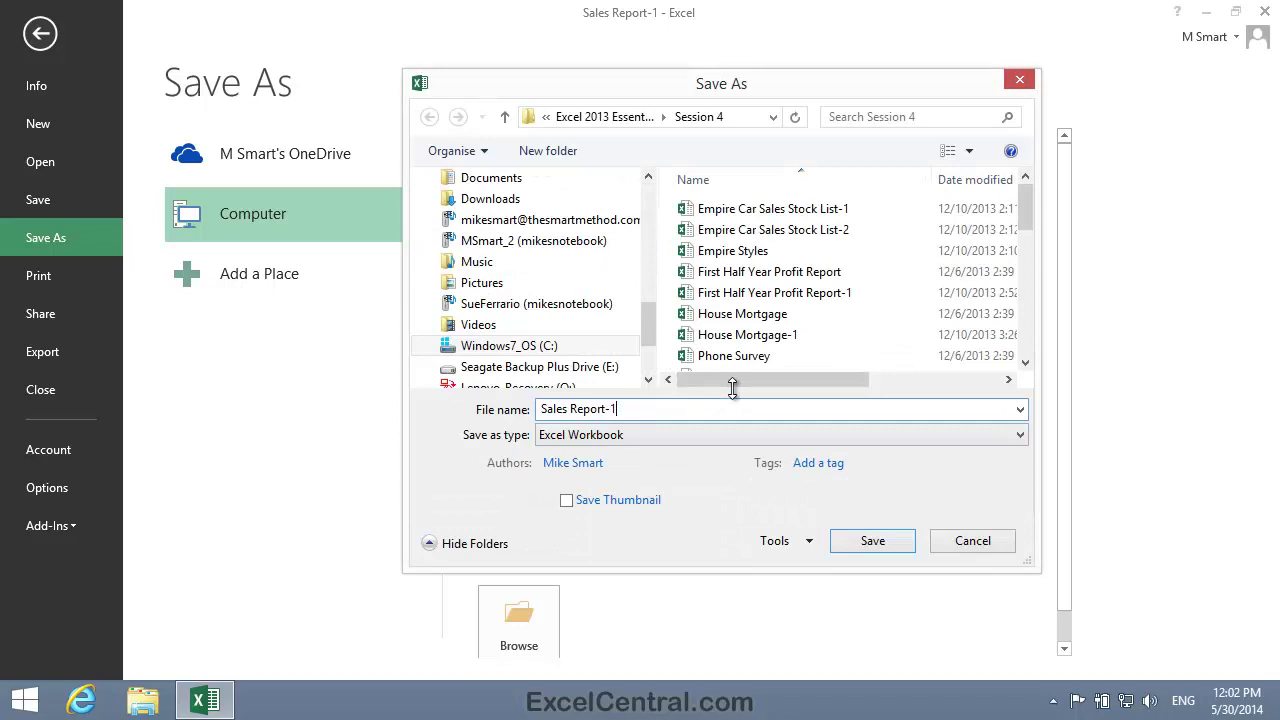
key(BackSpace)
text(2)
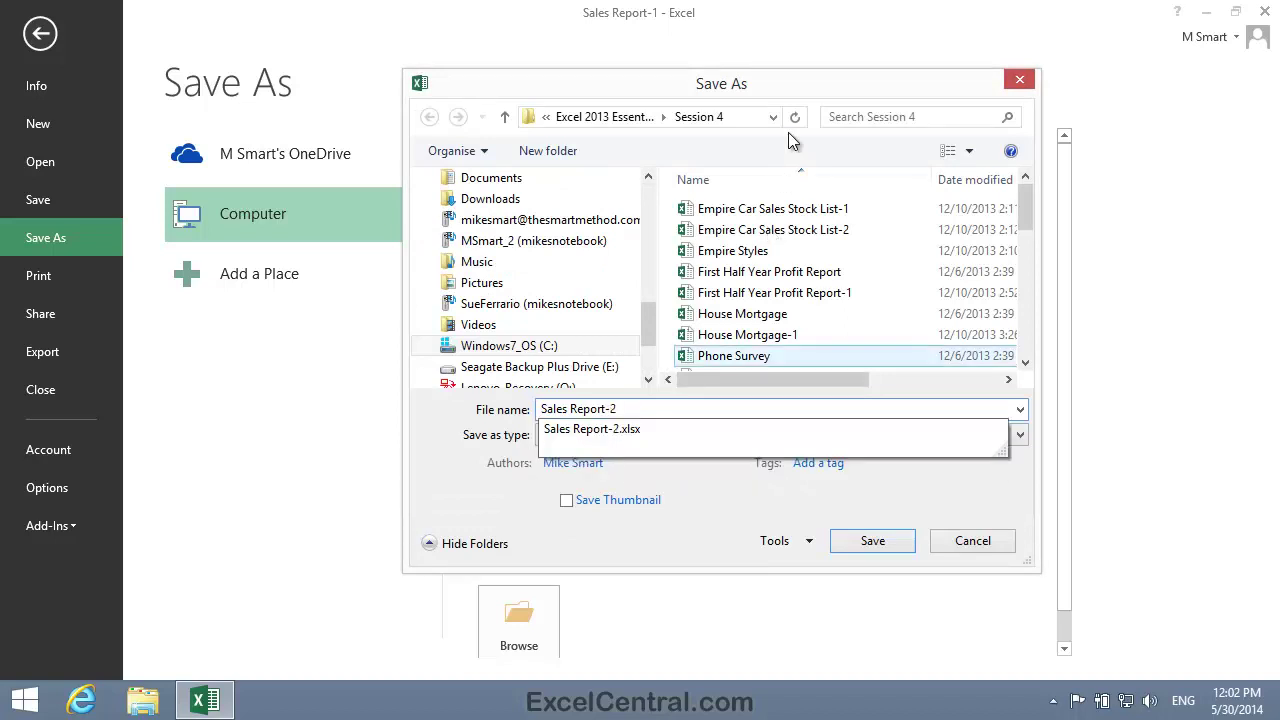
click(606, 117)
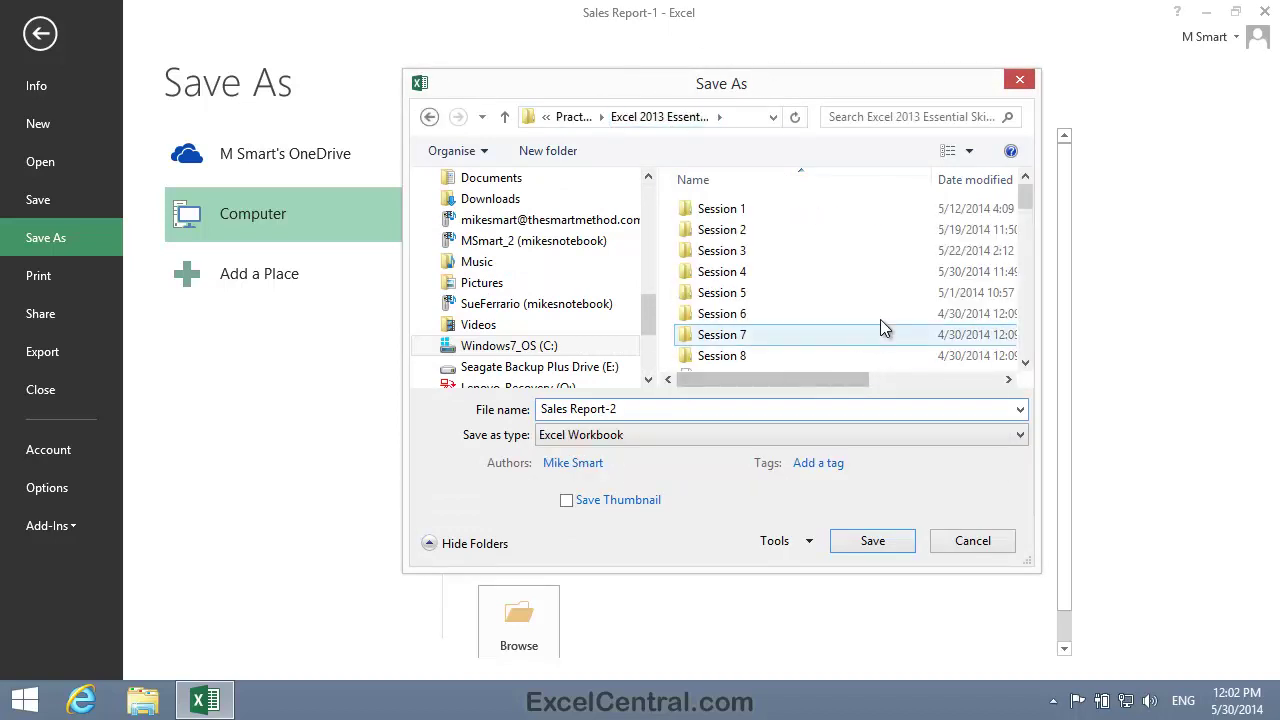
click(873, 541)
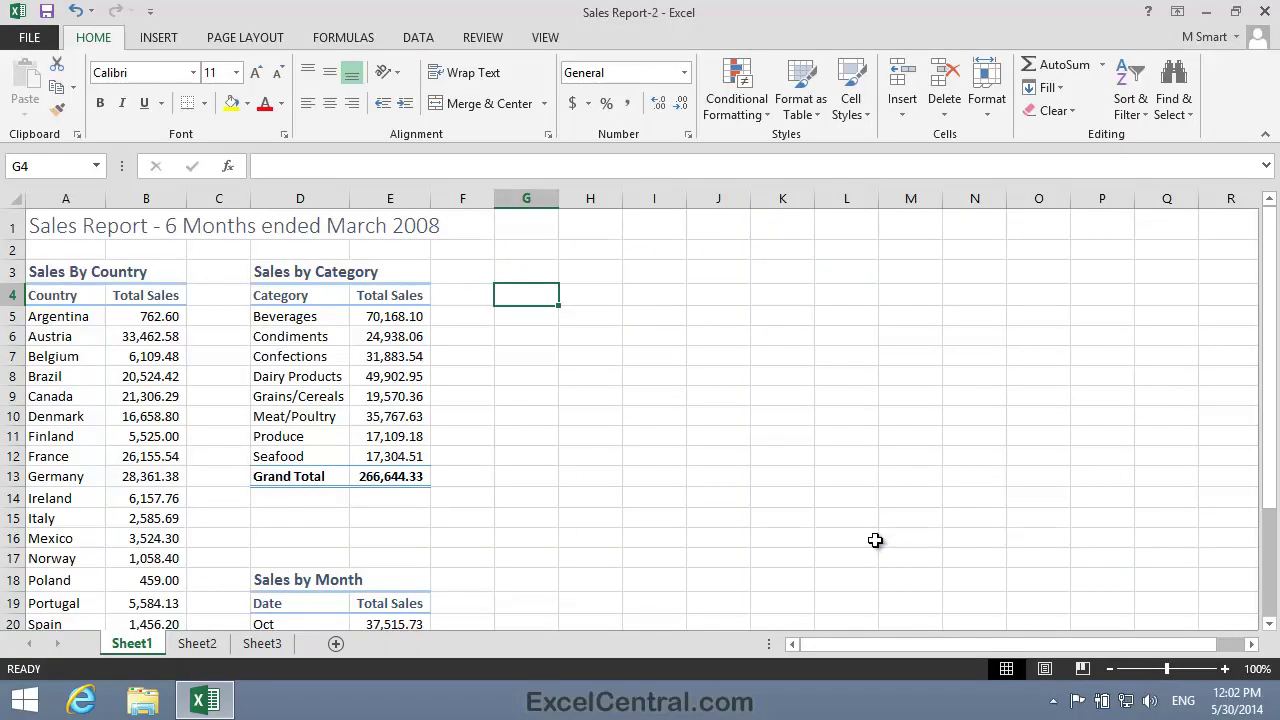